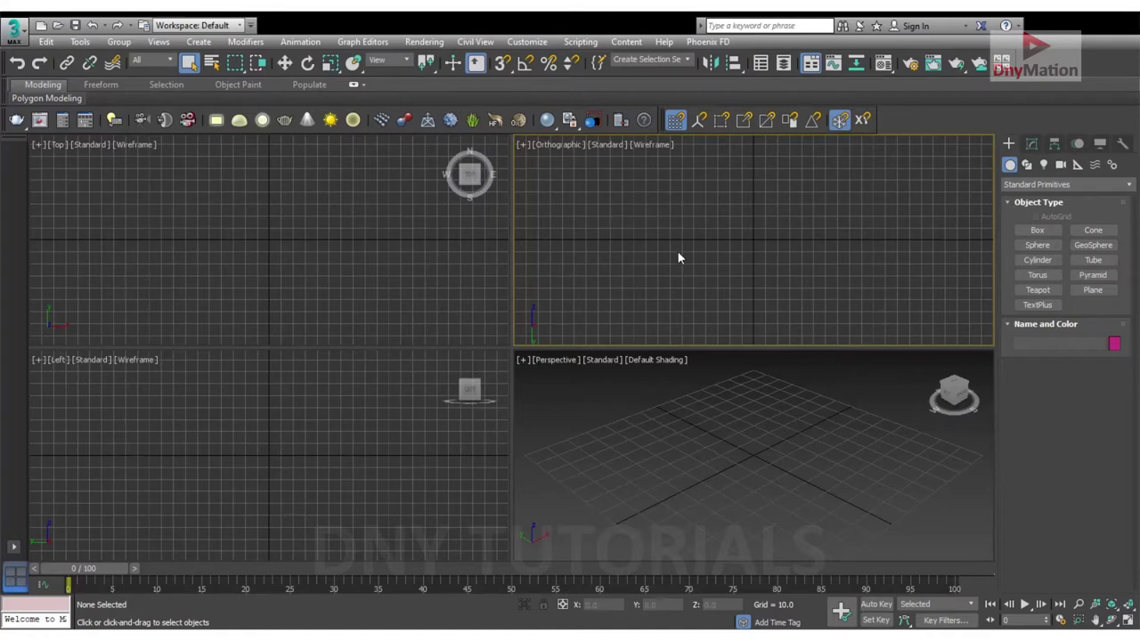
Arm the Shapes > Line tool and maximize the Front viewport to fill the workspace.
click(1026, 164)
click(1038, 242)
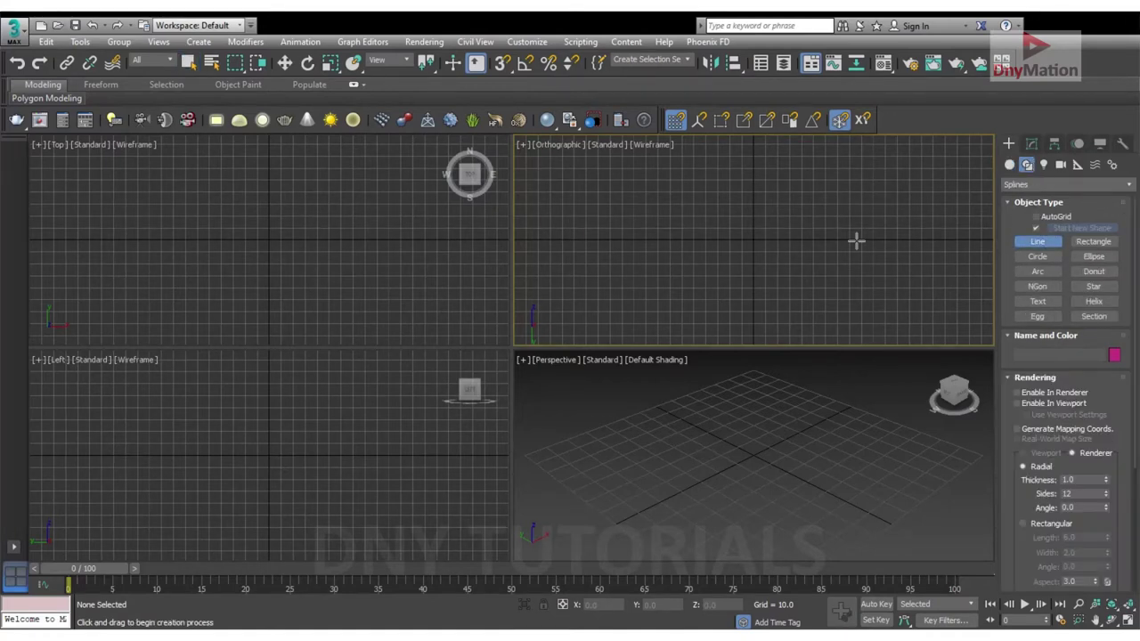
key(alt+w)
key(g)
key(alt+w)
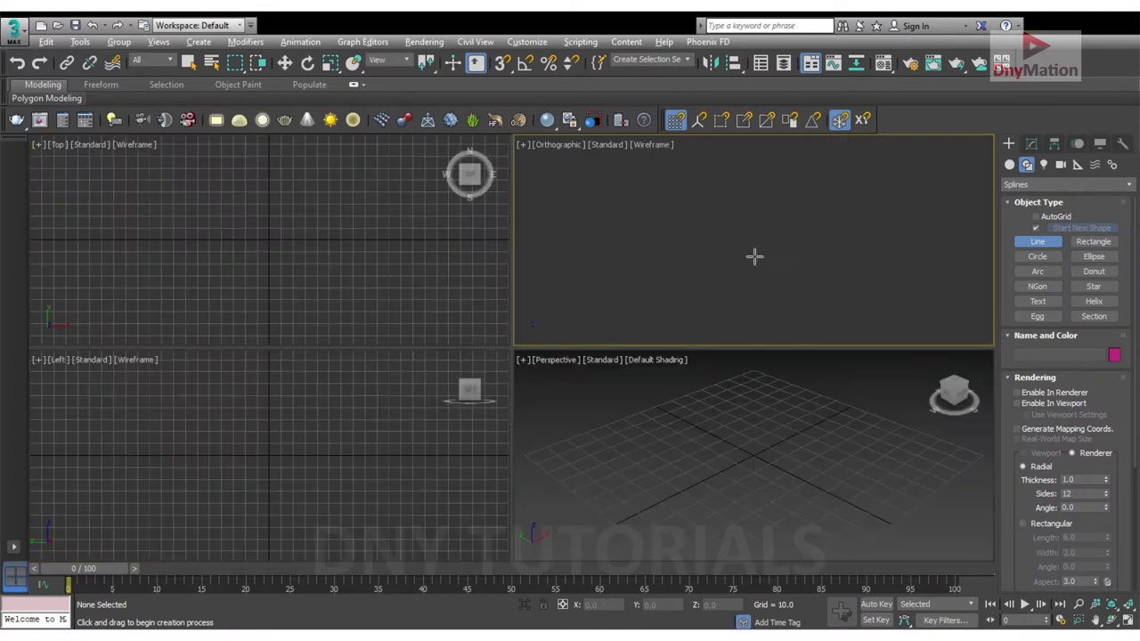
key(f)
key(g)
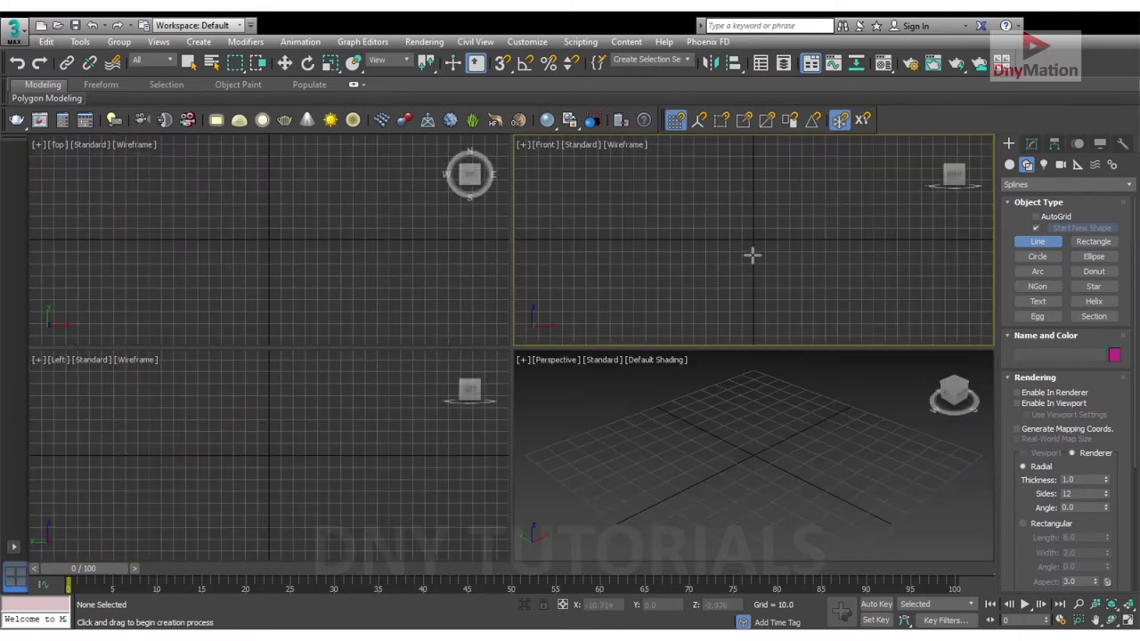
key(alt+w)
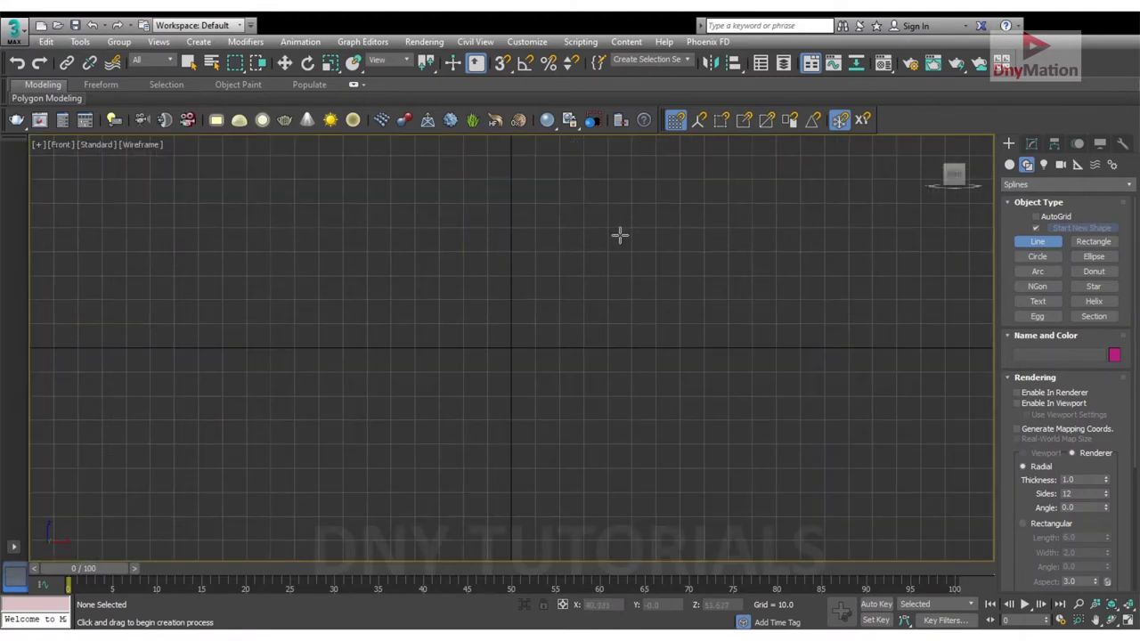
Draw the curved cup-side profile spline Line001 in the Front view and finish it.
click(620, 229)
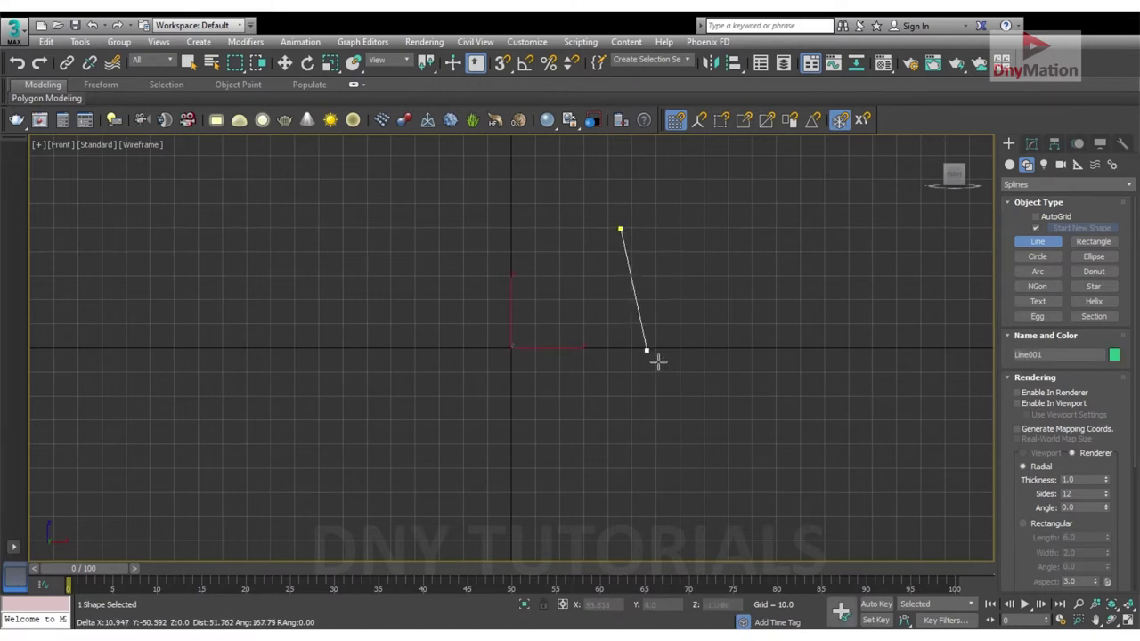
mouse_move(631, 339)
mouse_down()
mouse_move(610, 362)
mouse_move(575, 358)
mouse_up()
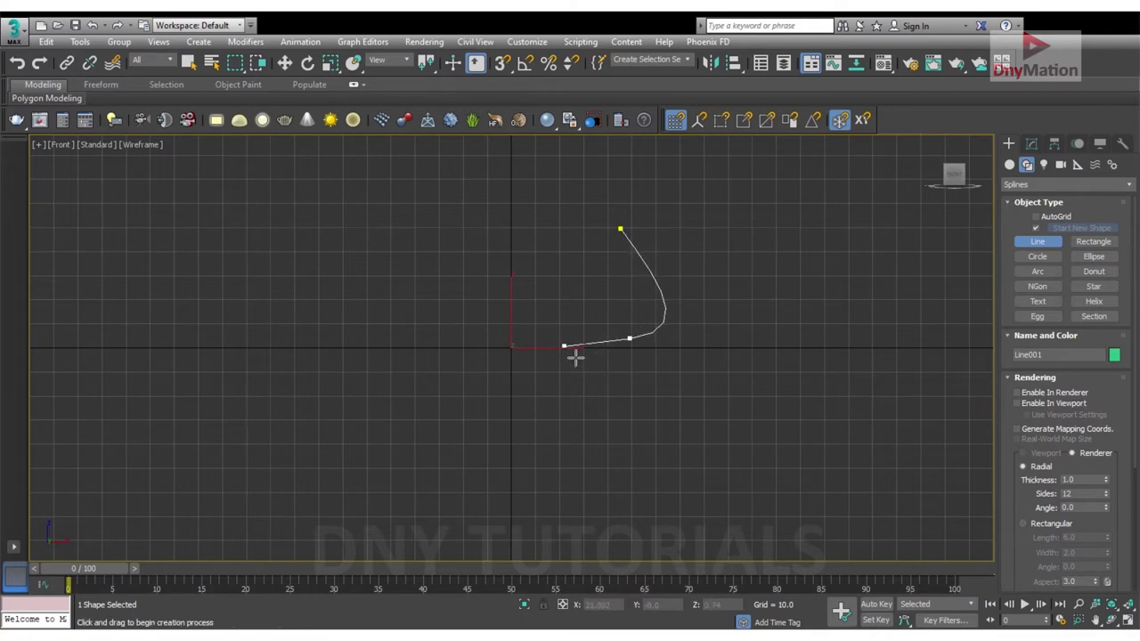
right_click(620, 366)
Edit Line001 at Vertex level and drag the bottom vertex's Bezier handle to reshape the curve.
click(1031, 144)
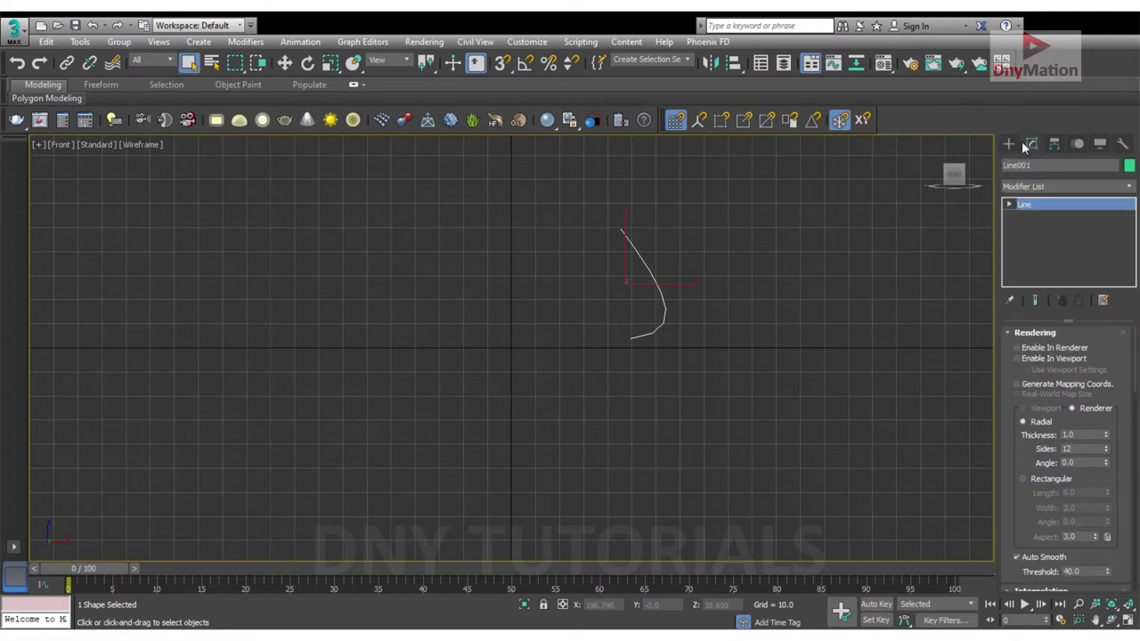
click(1010, 204)
key(1)
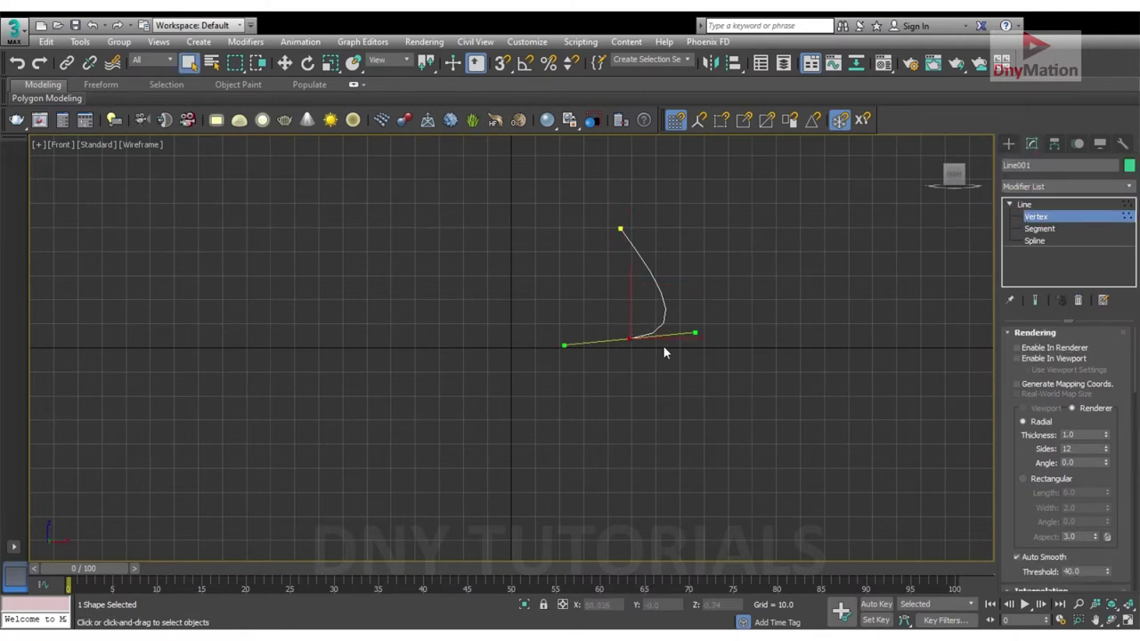
key(w)
mouse_move(693, 335)
mouse_down()
mouse_move(655, 350)
mouse_move(641, 307)
mouse_up()
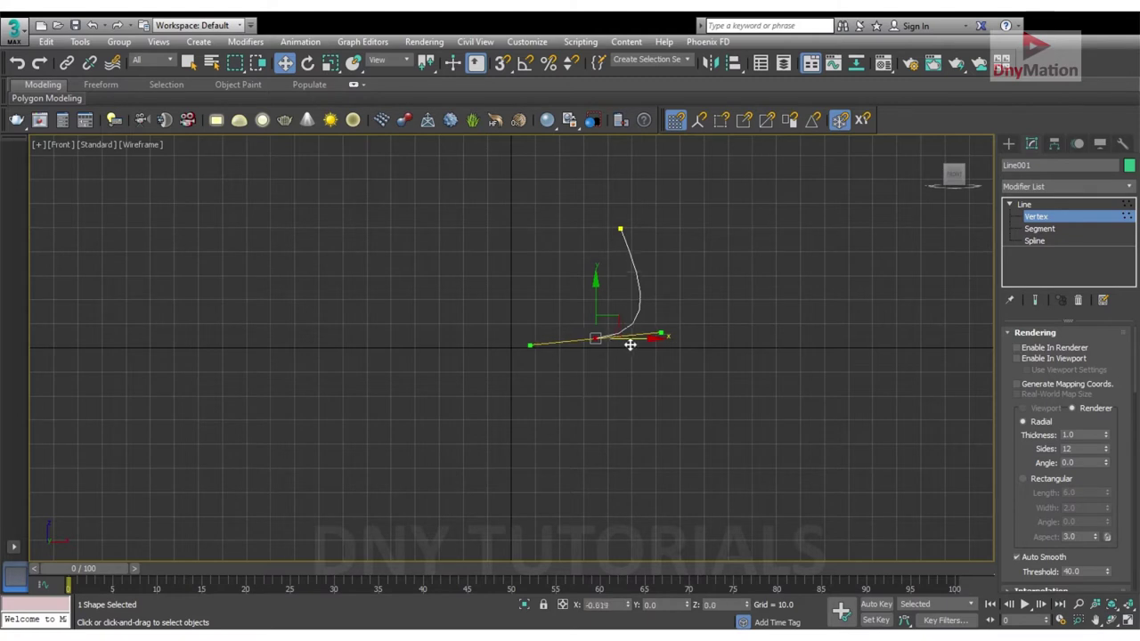
drag(630, 345, 634, 345)
Expand the Interpolation rollout and scroll down to the Geometry rollout's Refine option.
scroll(1038, 437, down, 3)
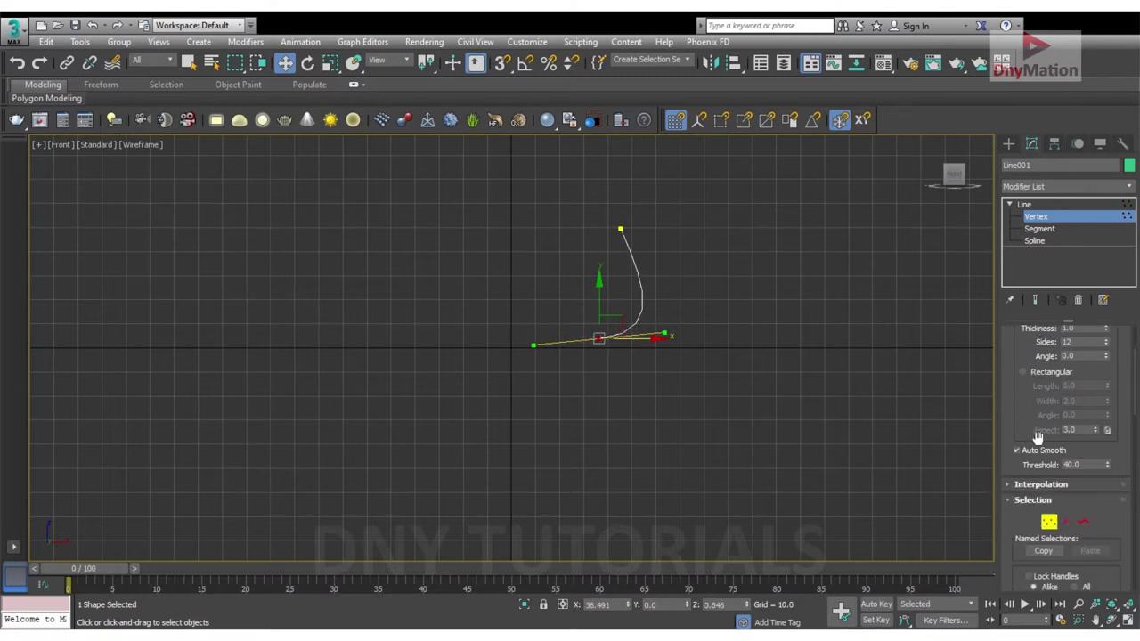
scroll(1038, 436, down, 2)
scroll(1044, 450, down, 1)
scroll(1076, 483, down, 1)
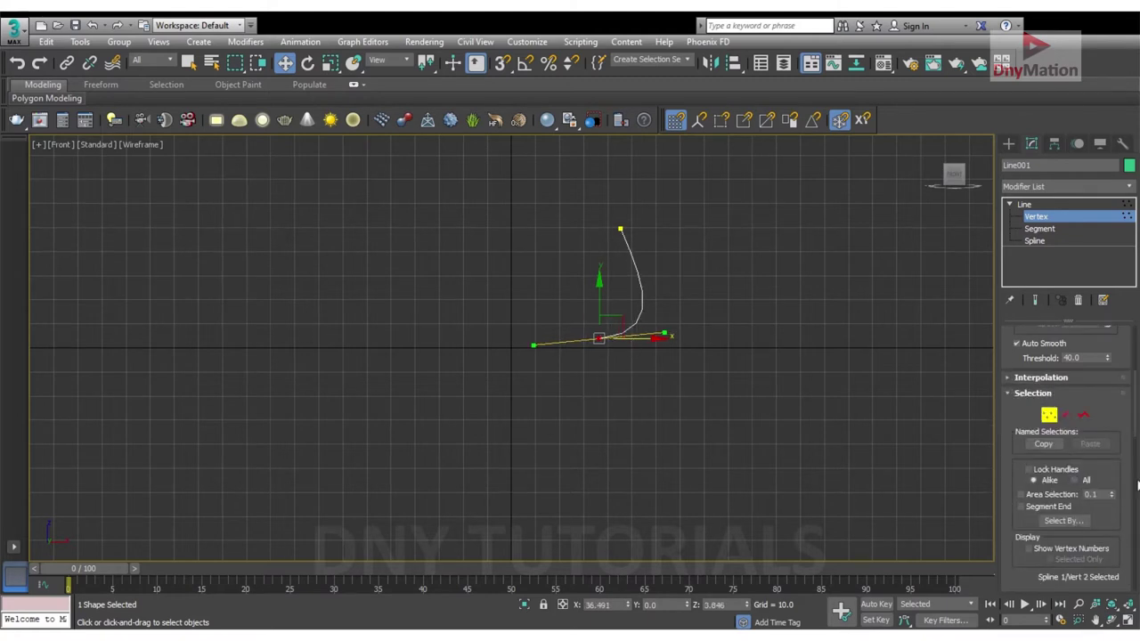
scroll(1133, 459, up, 1)
scroll(1130, 441, up, 4)
scroll(1134, 437, up, 1)
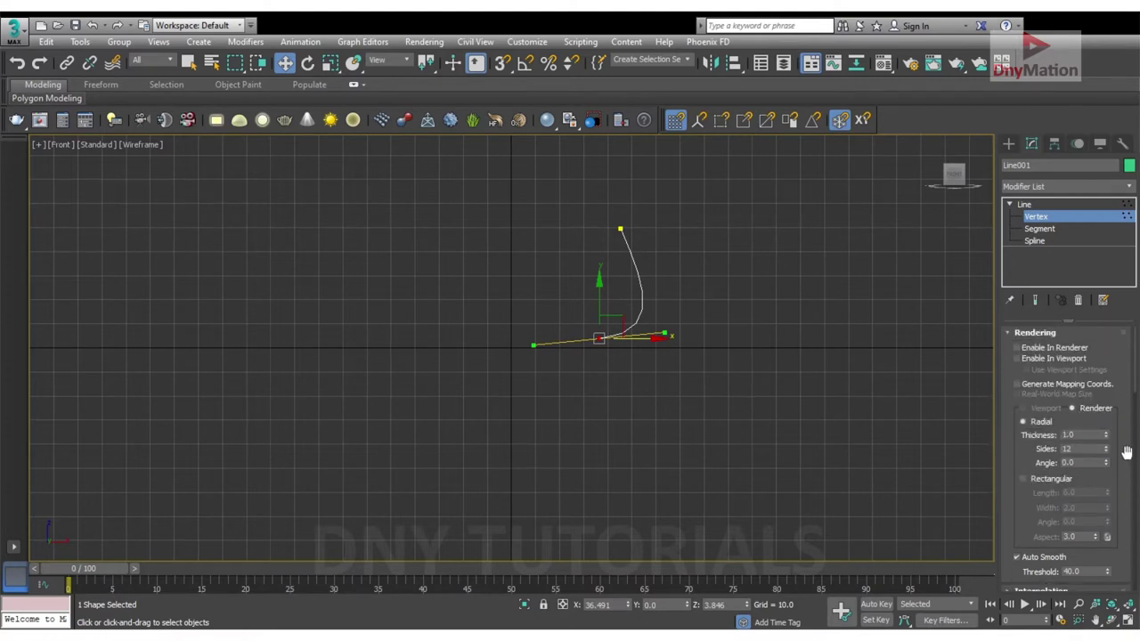
scroll(1127, 452, down, 1)
scroll(1127, 454, down, 1)
scroll(1127, 459, down, 1)
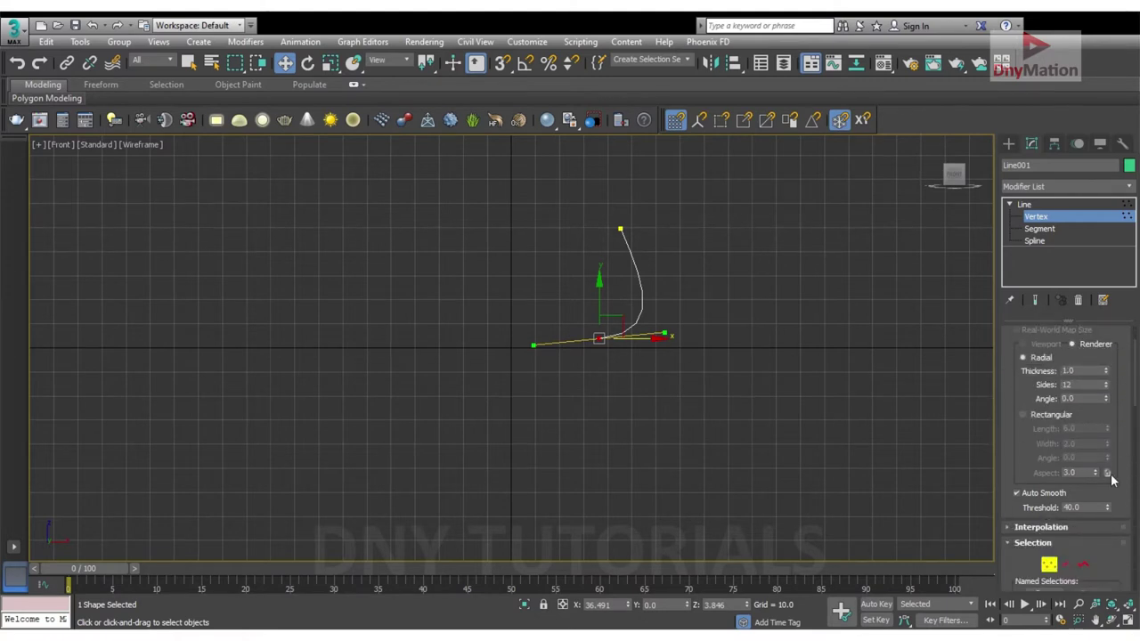
click(1056, 529)
scroll(1126, 530, down, 1)
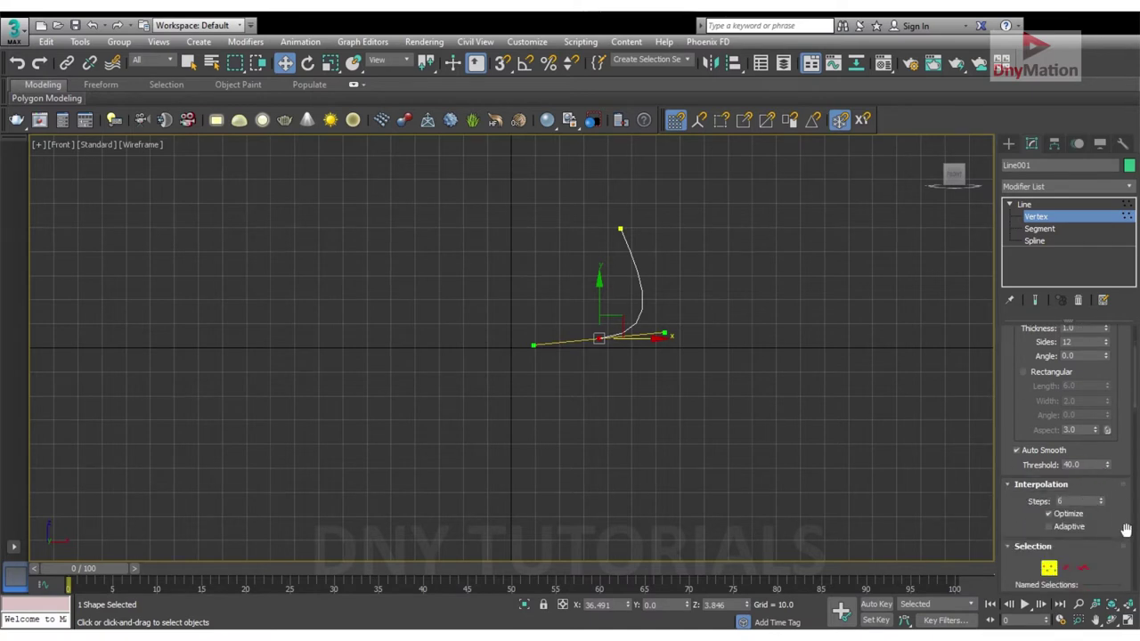
scroll(1126, 528, down, 2)
scroll(1125, 525, down, 2)
scroll(1126, 525, down, 1)
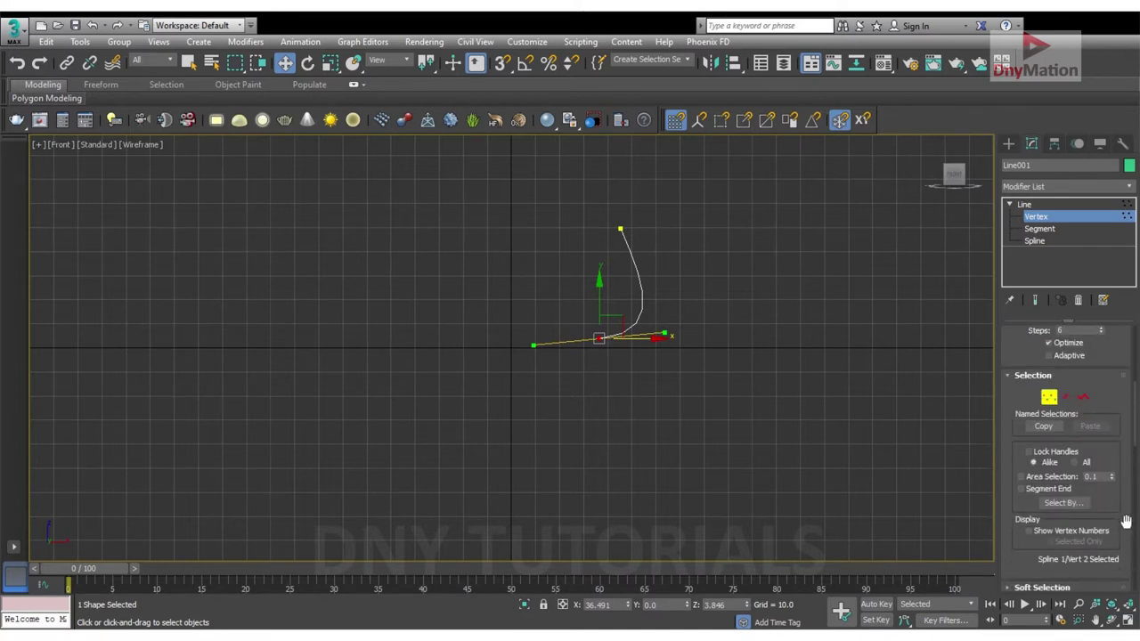
scroll(1124, 523, down, 1)
scroll(1121, 519, down, 1)
scroll(1120, 518, down, 1)
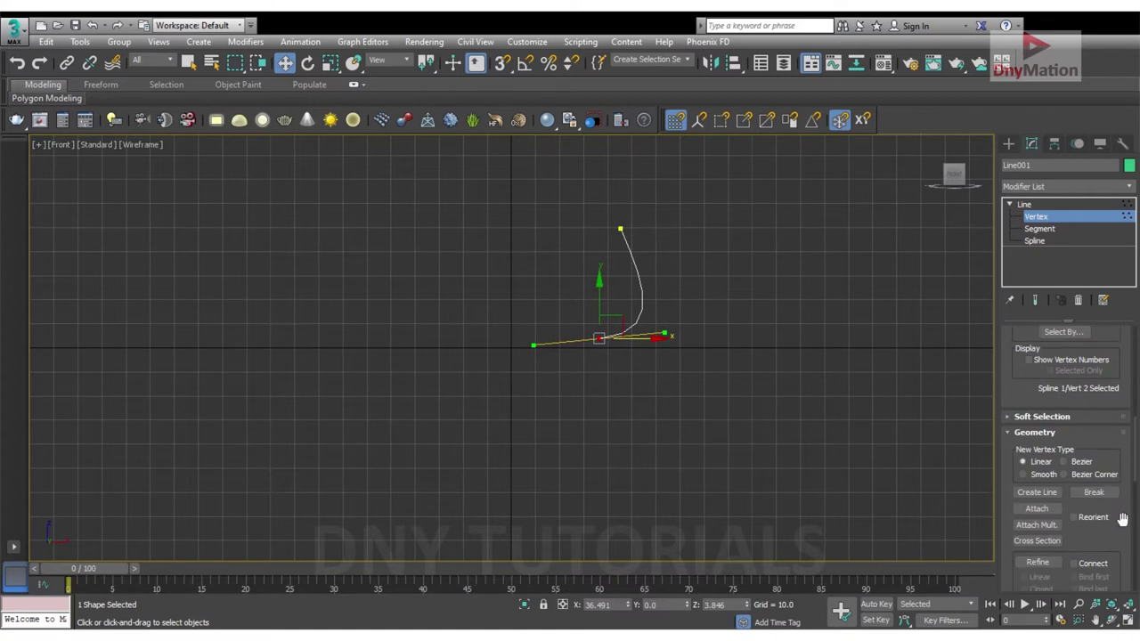
scroll(1060, 499, down, 1)
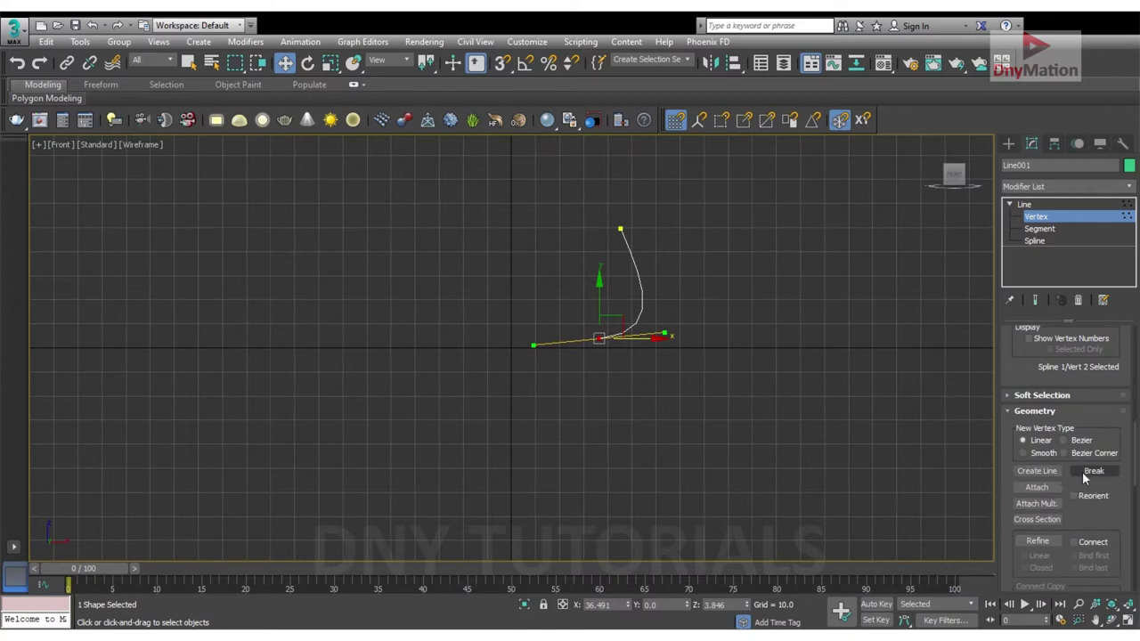
scroll(1074, 520, down, 1)
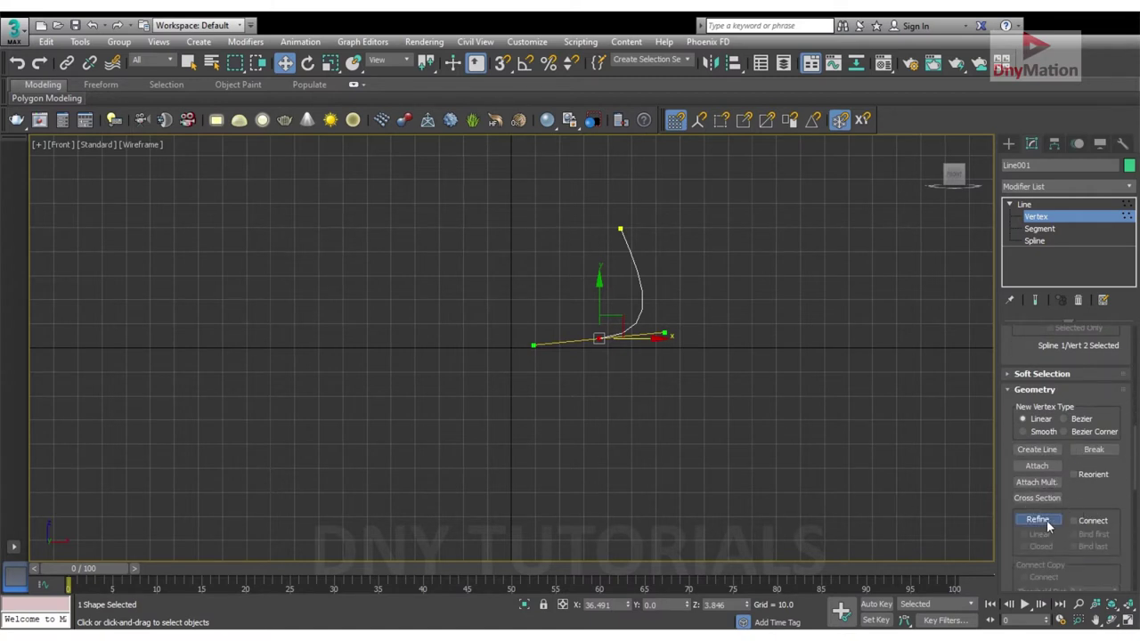
Refine the profile, then move all its vertices left so the bottom meets the centre axis.
click(1047, 522)
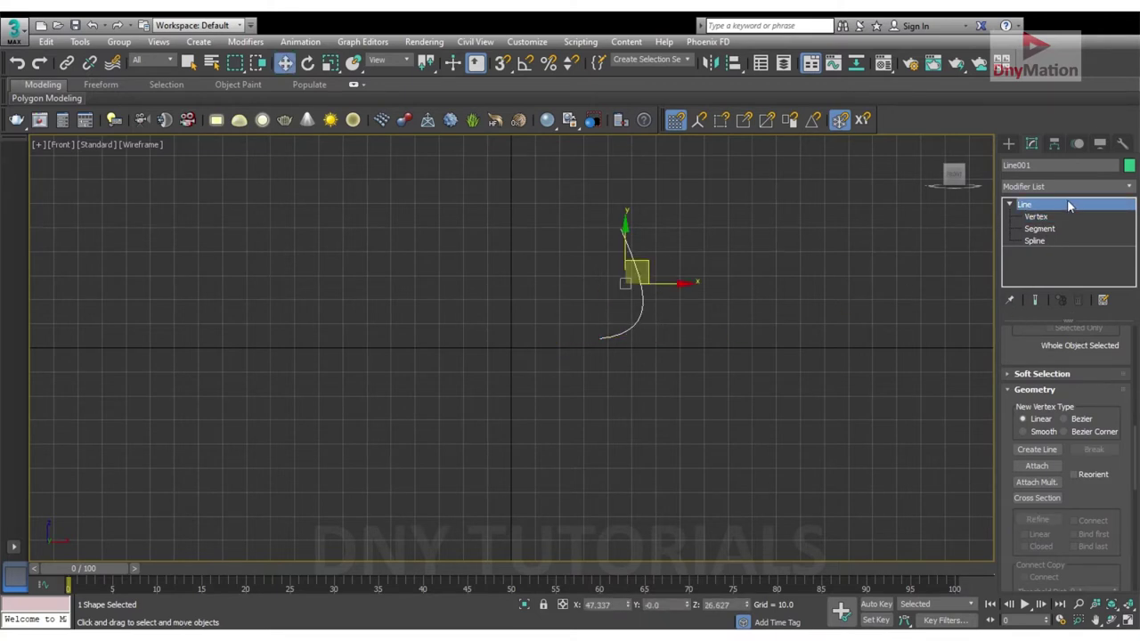
click(1036, 216)
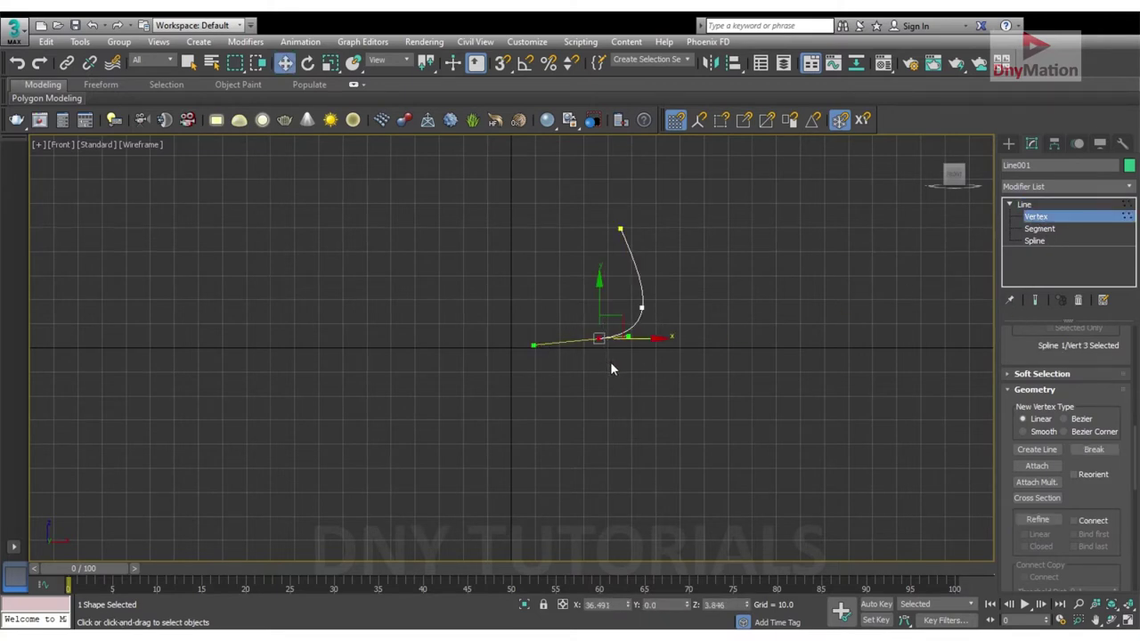
drag(650, 347, 629, 344)
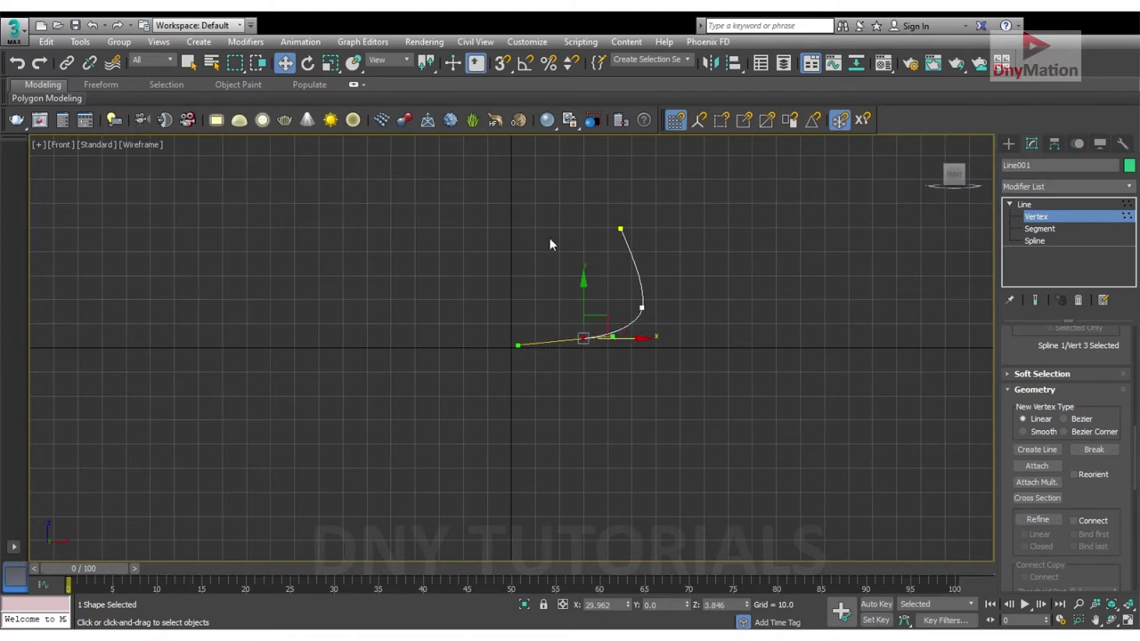
drag(549, 223, 687, 379)
drag(671, 240, 612, 239)
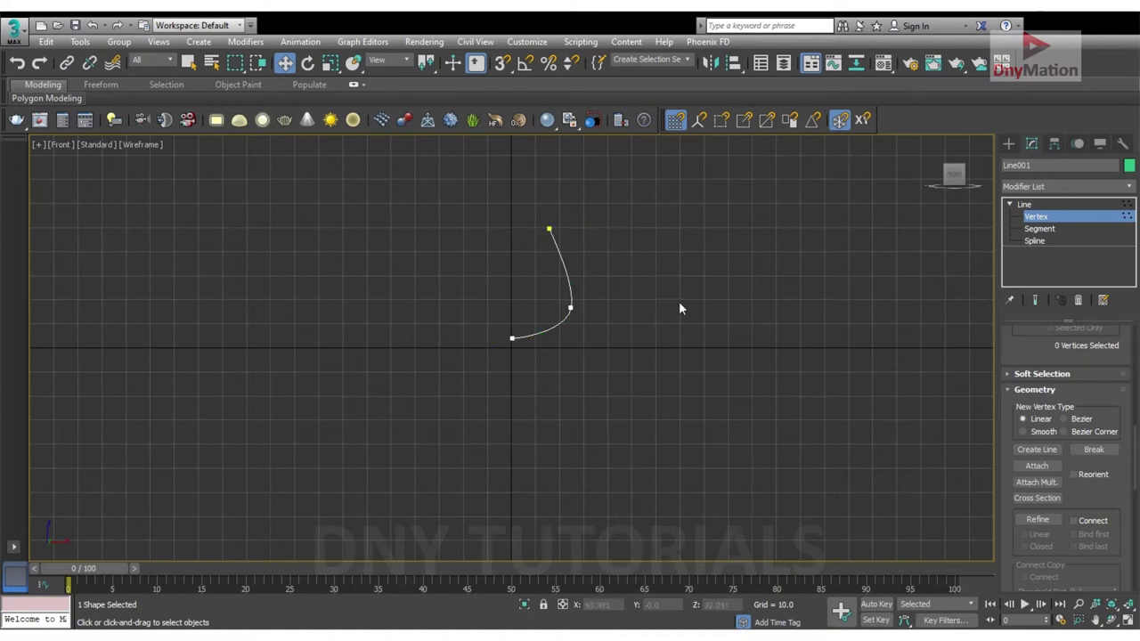
click(1052, 206)
text(Lathe)
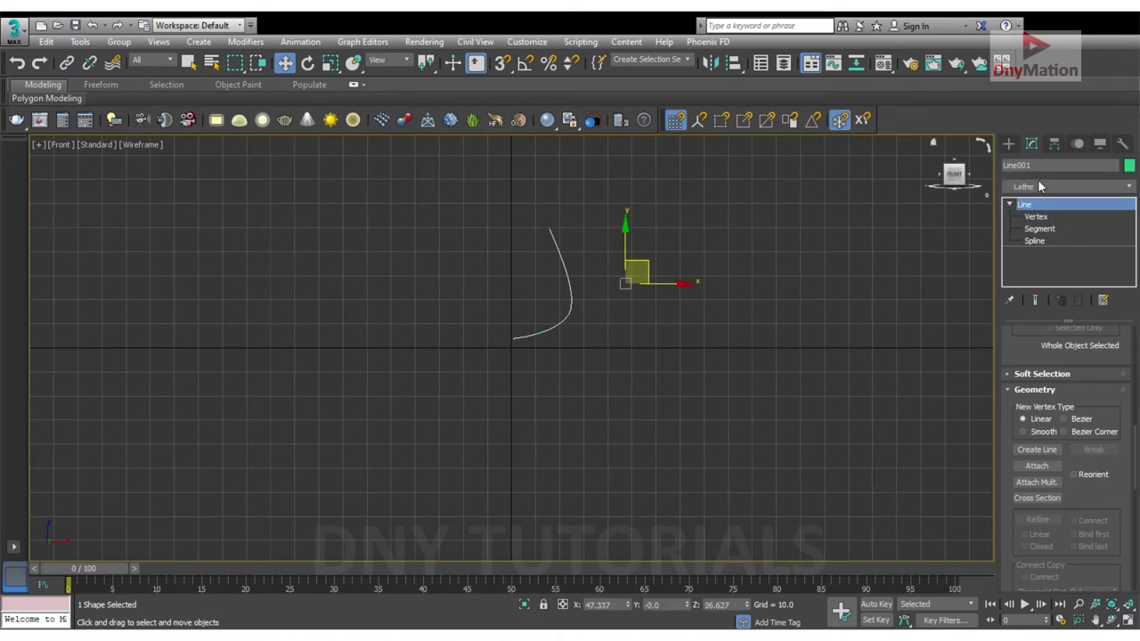
Lathe the profile 360° with 16 segments and frame the cup in a full-size Perspective view.
key(Return)
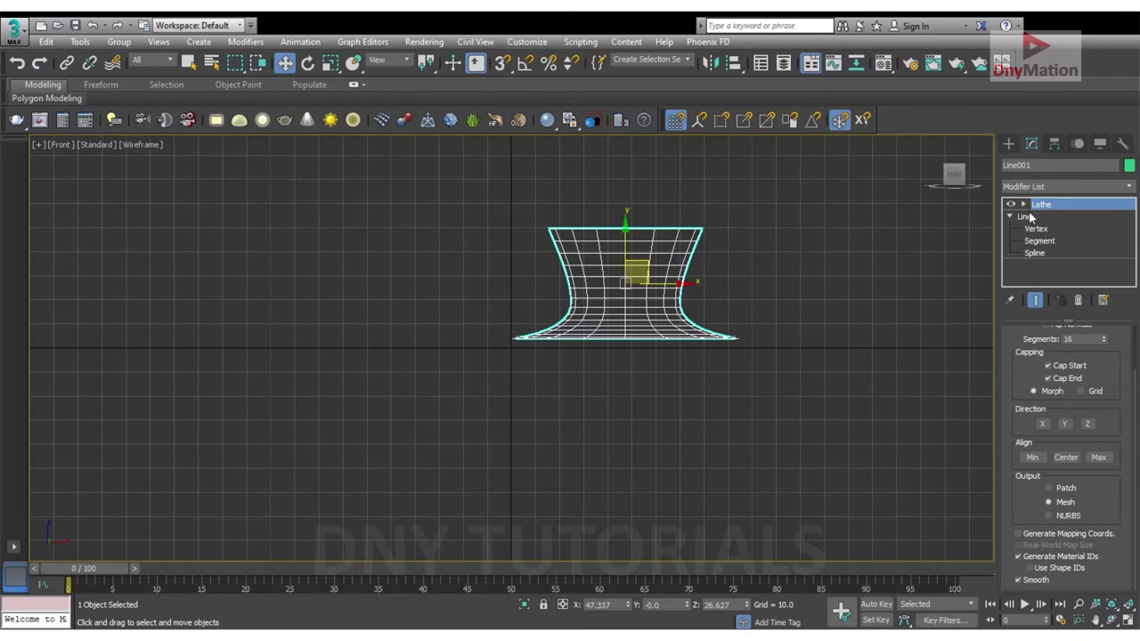
click(1025, 217)
click(1042, 204)
key(alt+w)
key(alt+w)
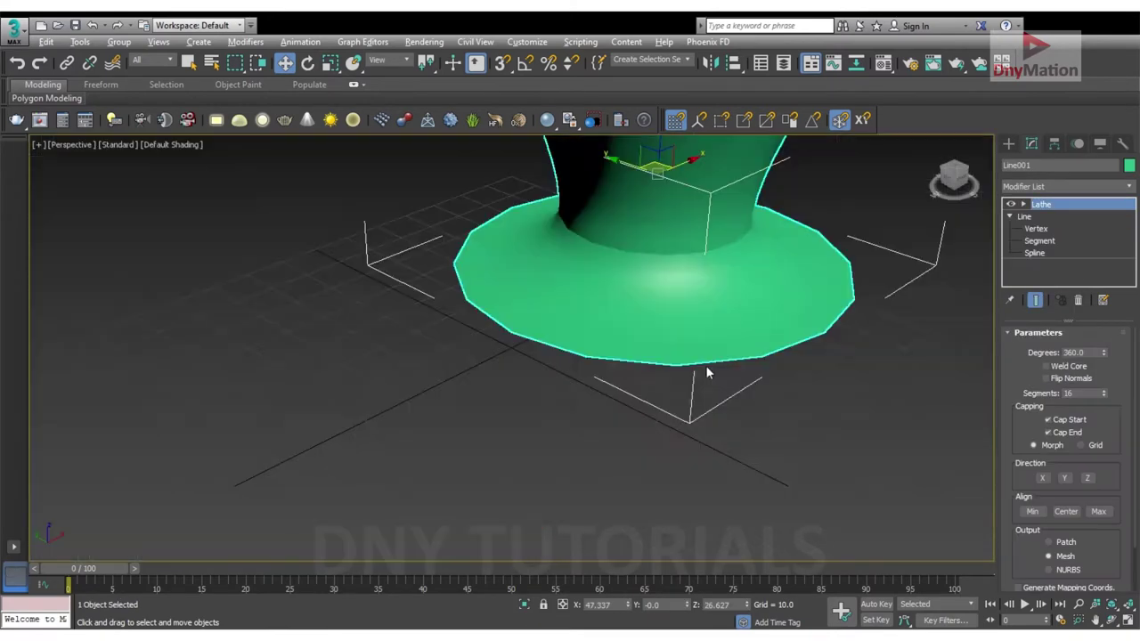
key(z)
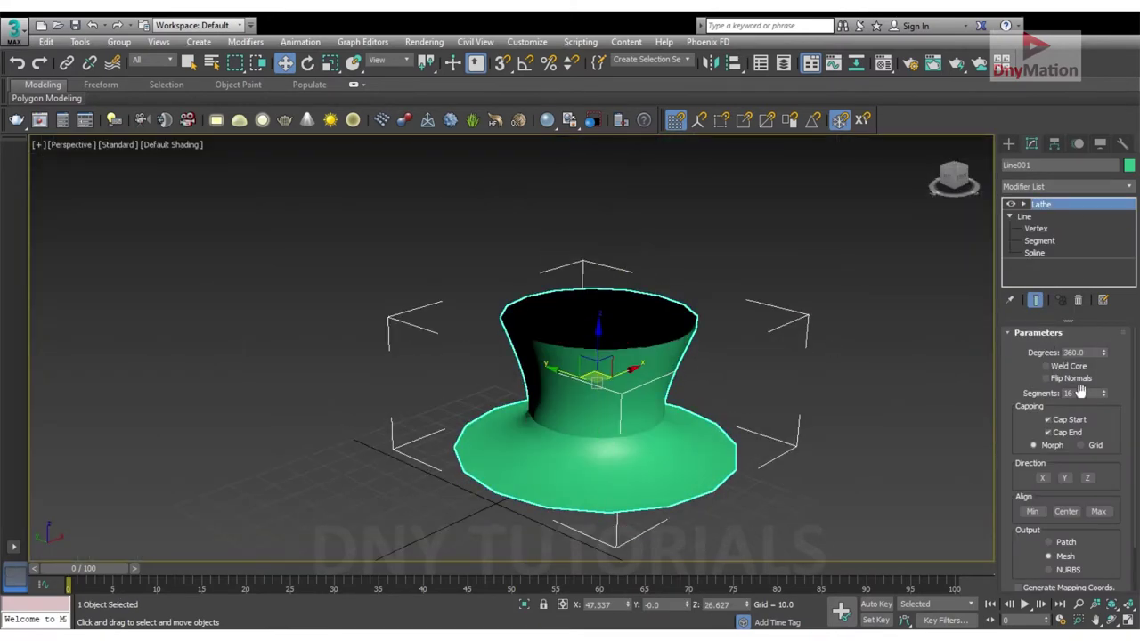
click(1024, 204)
Move the Lathe axis along X to round out the cup and enable Flip Normals.
click(1046, 216)
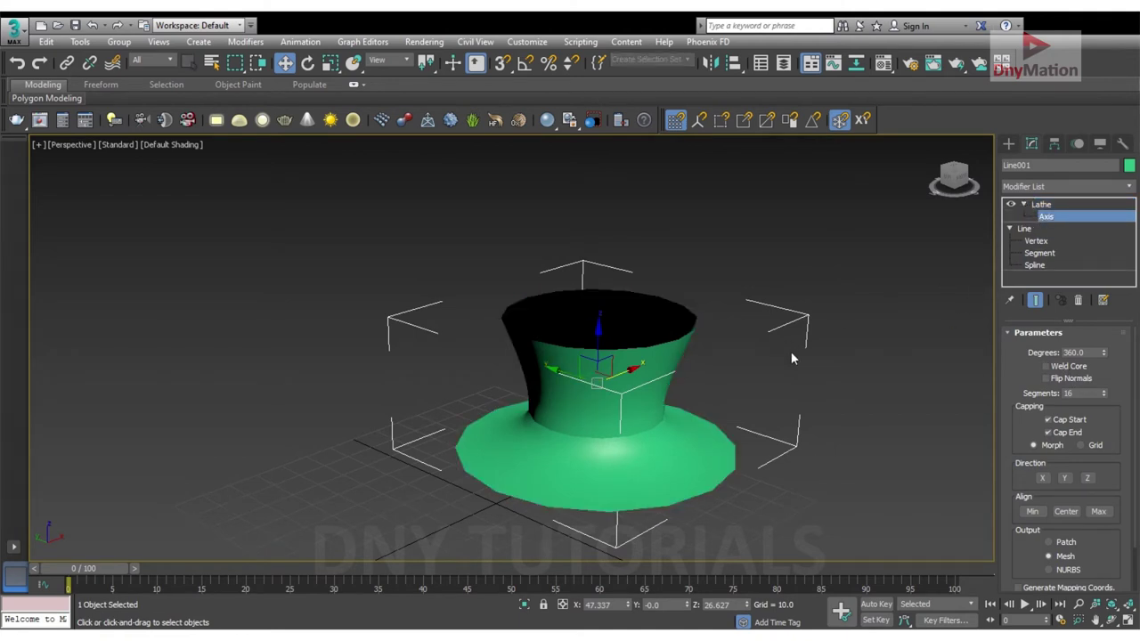
mouse_move(597, 377)
mouse_down()
mouse_move(637, 361)
mouse_move(654, 407)
mouse_move(654, 394)
mouse_move(602, 401)
mouse_move(716, 401)
mouse_move(545, 372)
mouse_move(501, 377)
mouse_move(507, 321)
mouse_move(506, 353)
mouse_up()
mouse_move(506, 353)
alt+middle_down()
mouse_move(502, 311)
mouse_move(522, 346)
mouse_move(507, 417)
mouse_move(514, 377)
mouse_move(547, 326)
mouse_move(537, 303)
mouse_move(580, 333)
mouse_move(566, 372)
mouse_move(588, 359)
mouse_move(562, 364)
mouse_move(658, 356)
alt+middle_up()
scroll(580, 333, down, 3)
scroll(562, 365, up, 2)
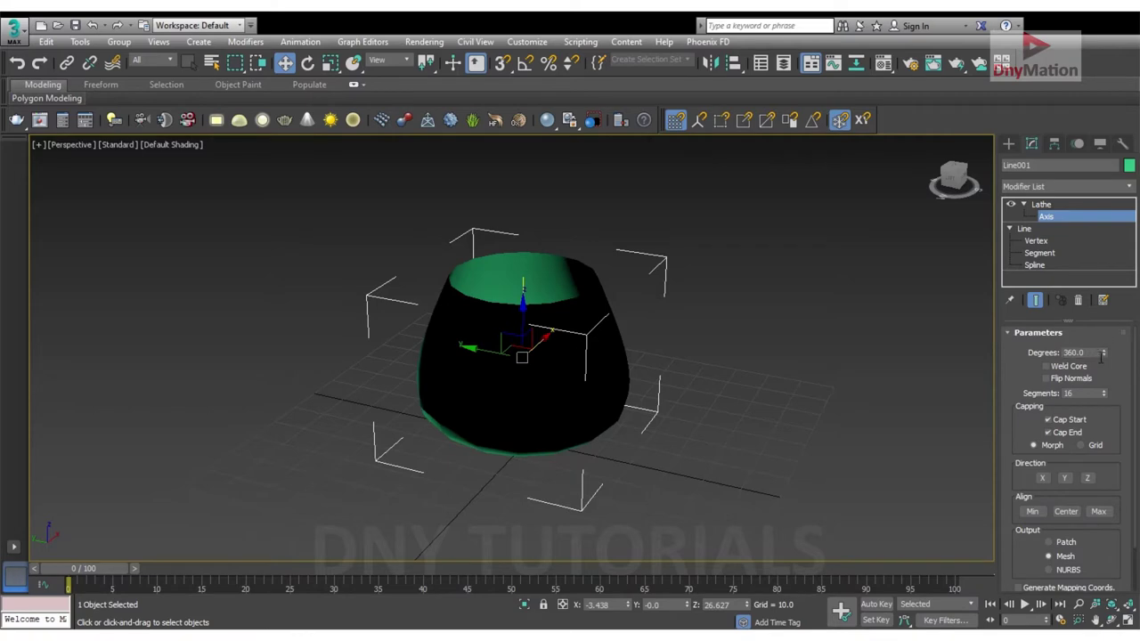
scroll(1113, 409, down, 1)
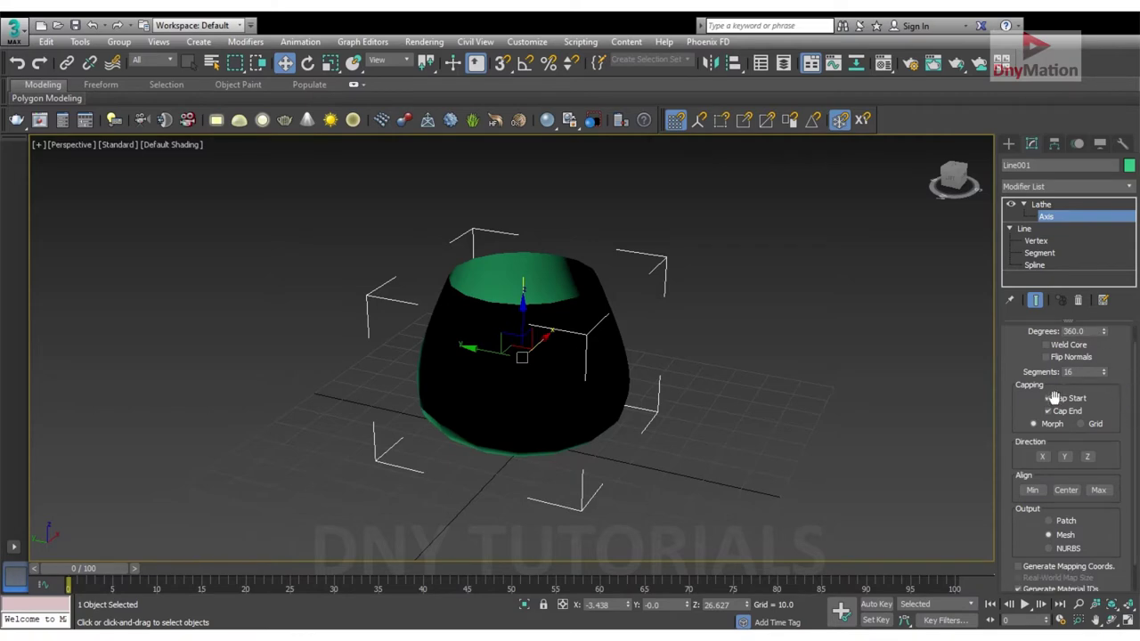
click(1048, 357)
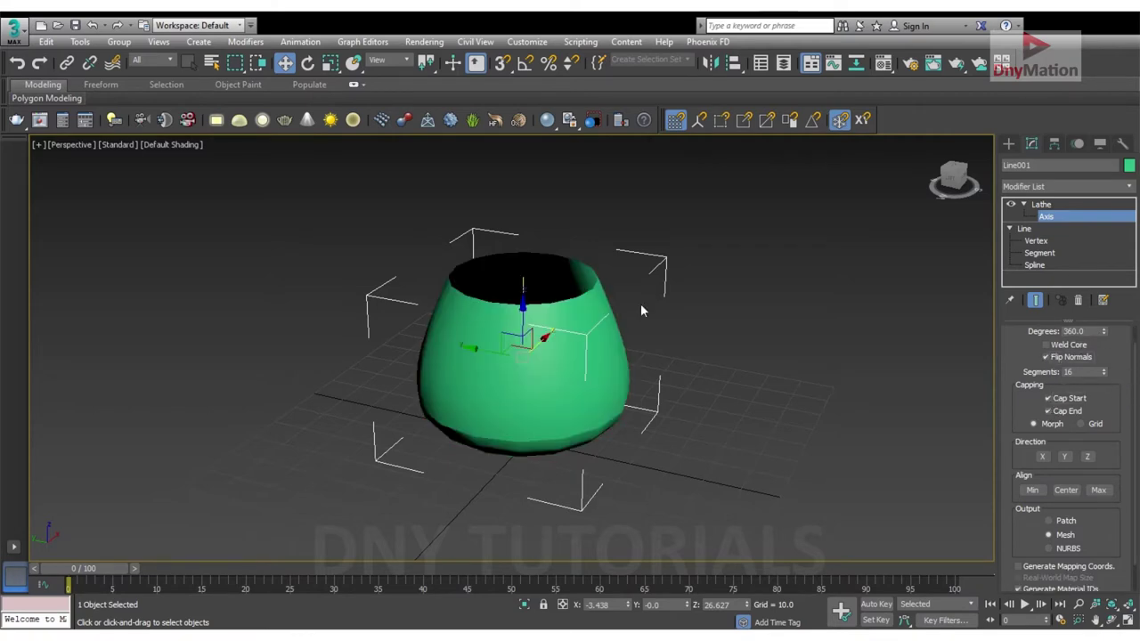
mouse_move(640, 304)
alt+middle_down()
mouse_move(421, 250)
mouse_move(581, 325)
mouse_move(595, 265)
mouse_move(607, 283)
mouse_move(626, 278)
alt+middle_up()
Nudge the profile's bottom vertex left toward the axis, previewing the lathed cup after each move.
click(1034, 240)
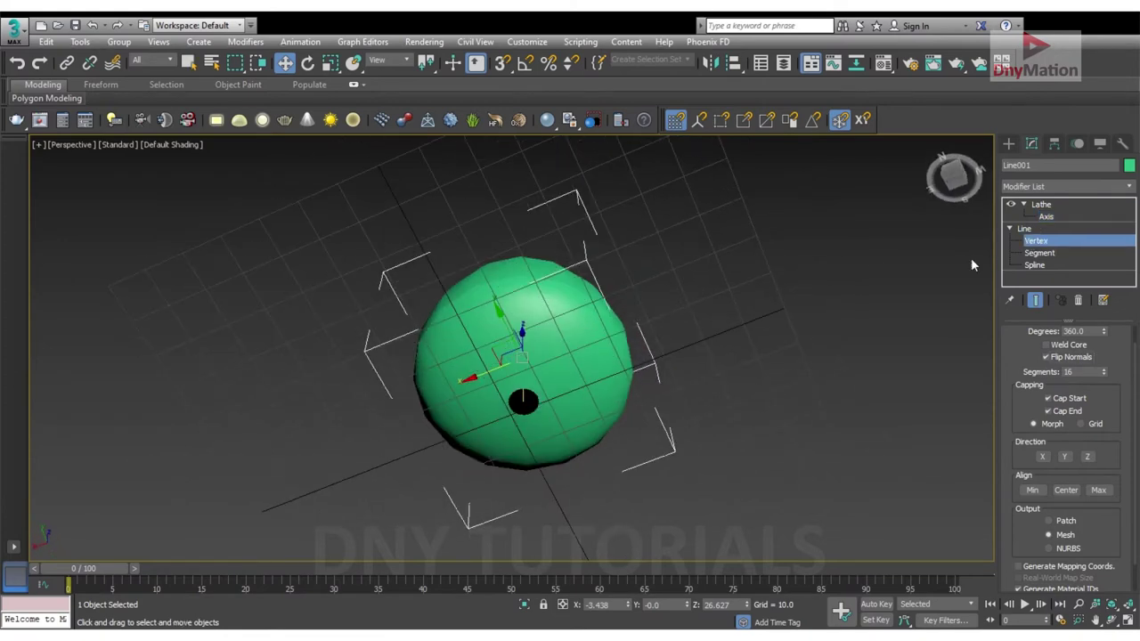
alt+middle_drag(638, 329, 392, 443)
scroll(498, 452, up, 3)
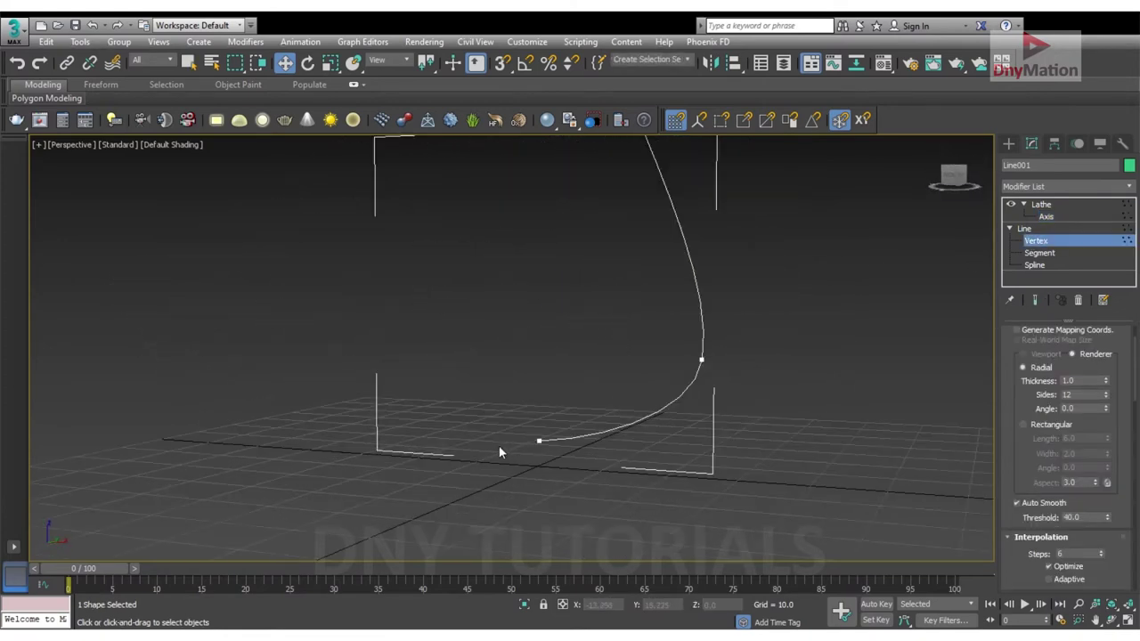
drag(537, 442, 582, 446)
click(1041, 204)
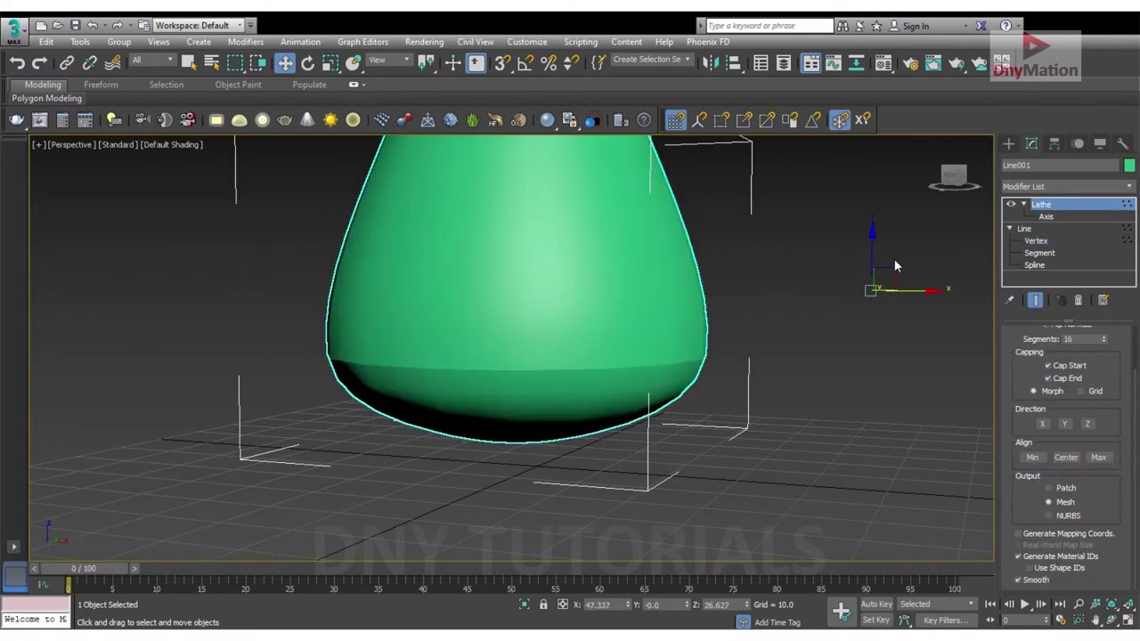
alt+middle_drag(744, 301, 737, 219)
click(1036, 240)
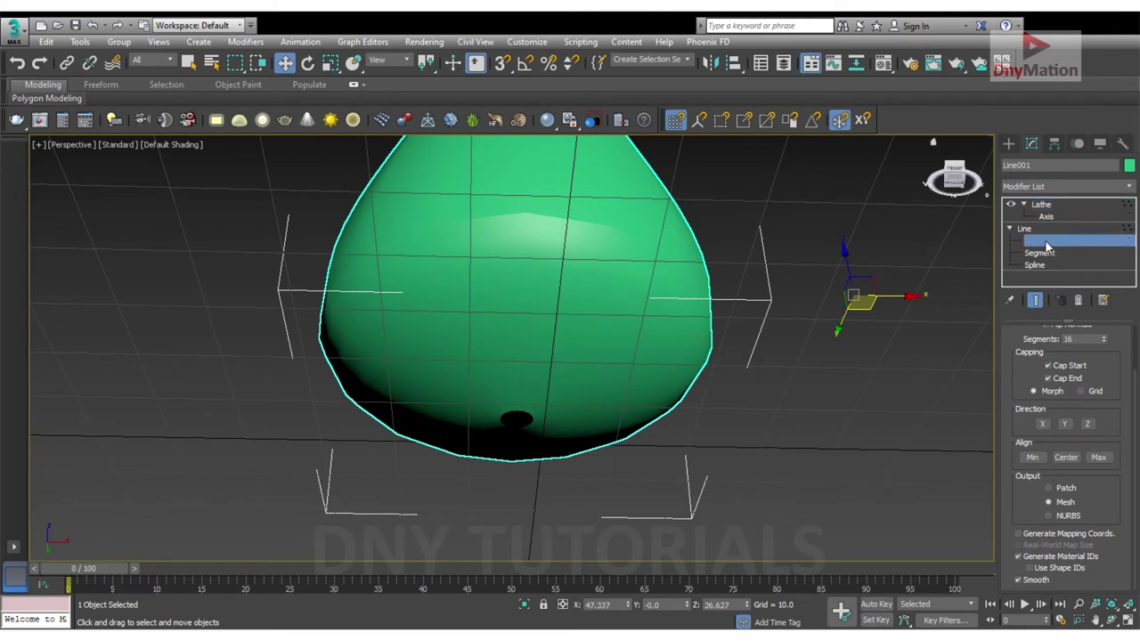
drag(581, 437, 570, 435)
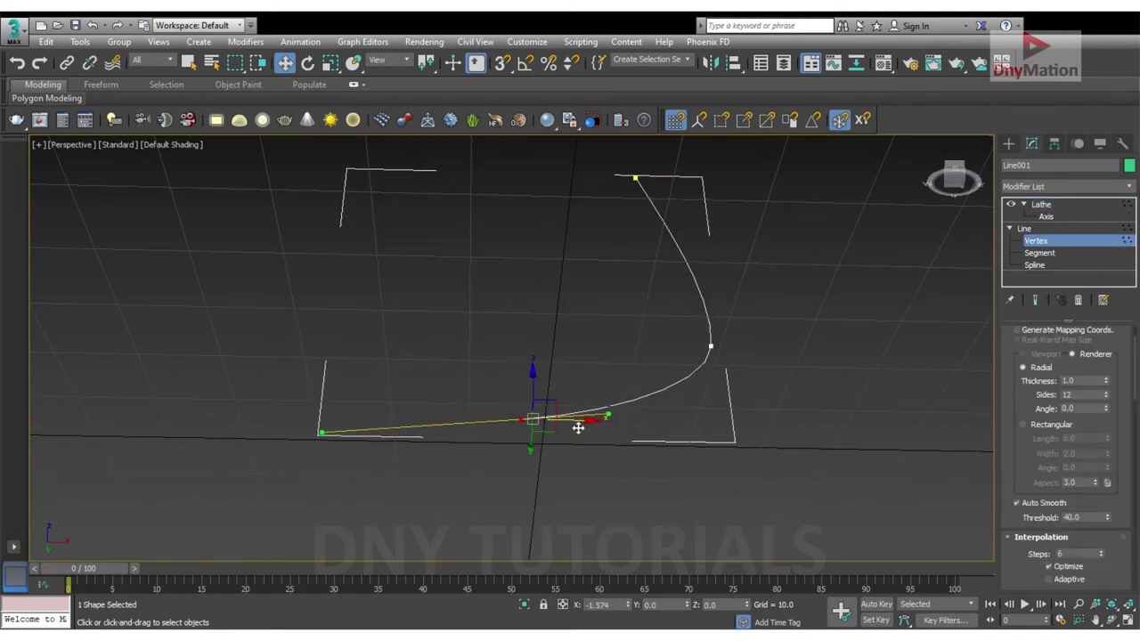
click(1035, 205)
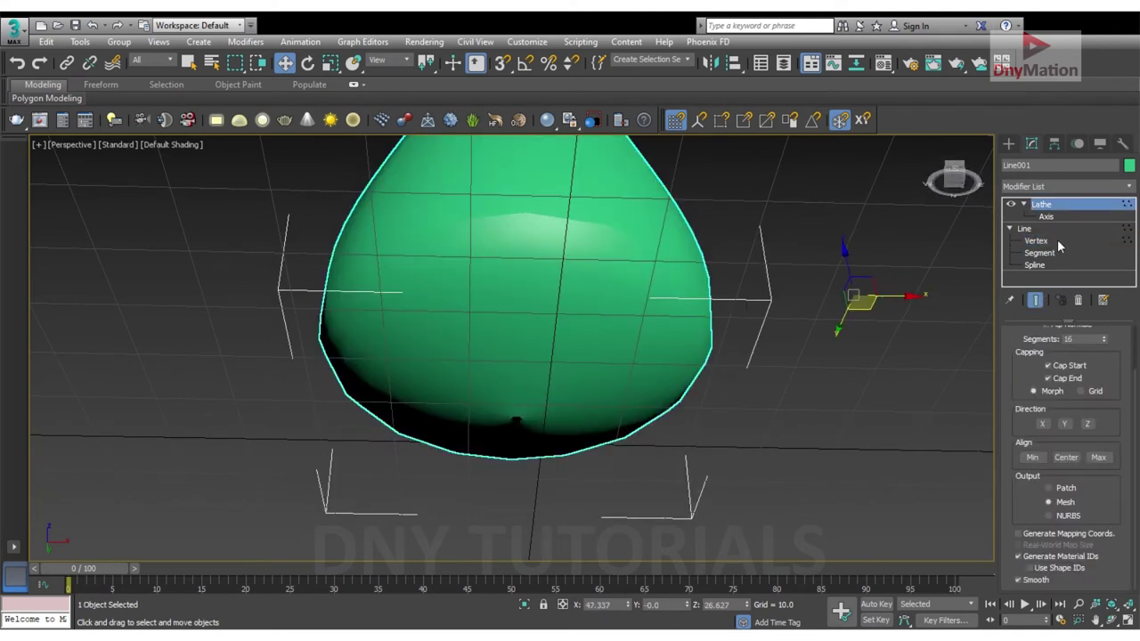
click(1058, 242)
drag(568, 426, 560, 425)
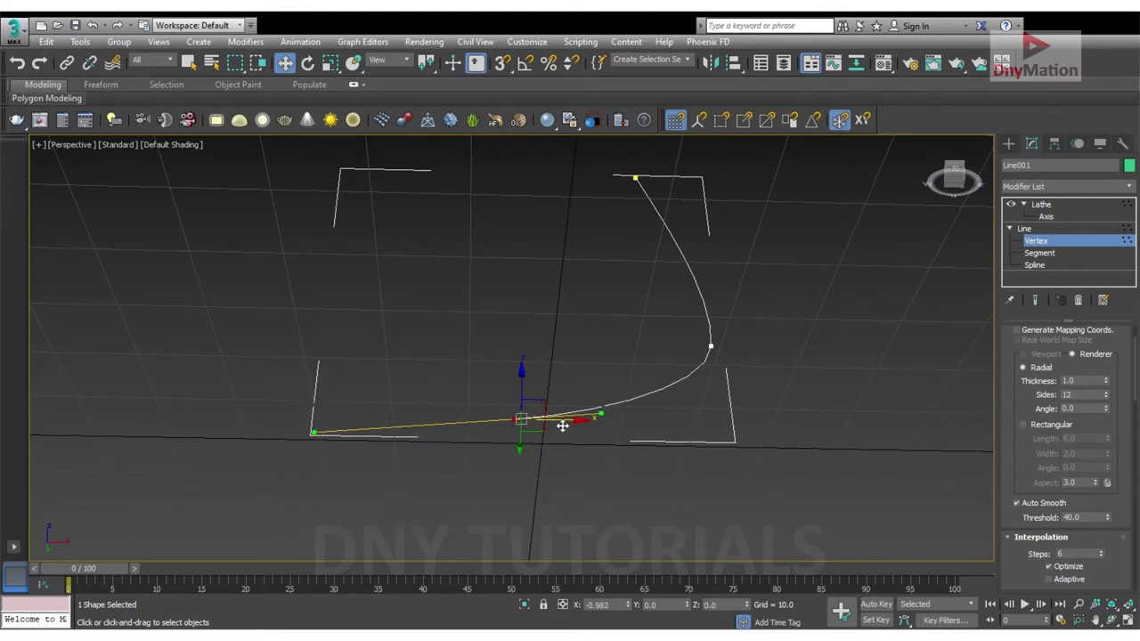
click(1034, 205)
click(1038, 242)
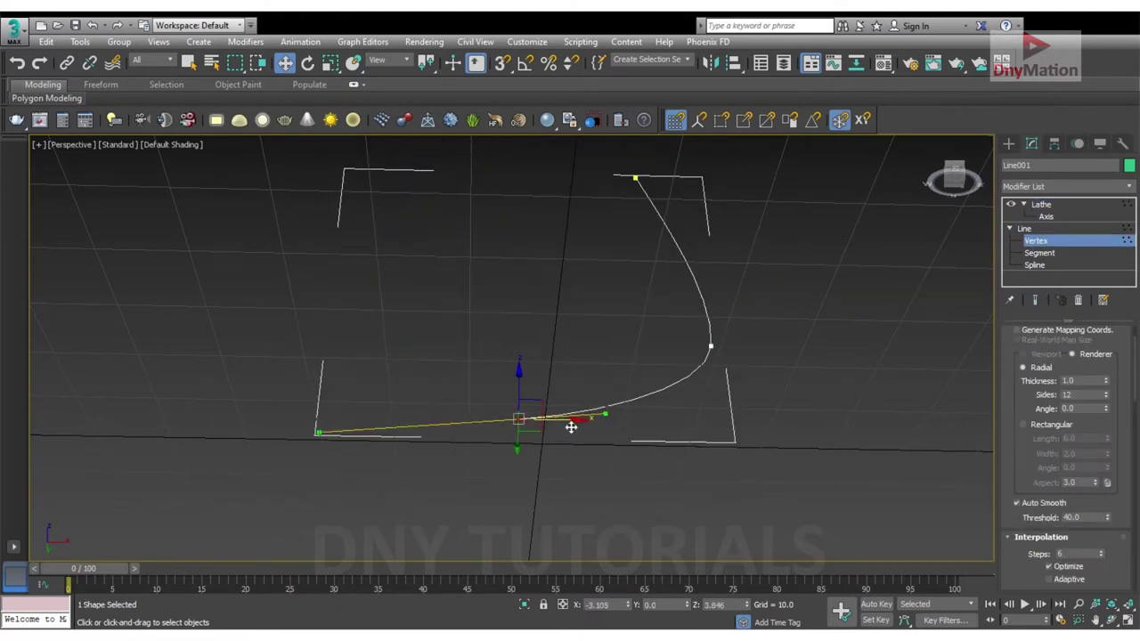
Check the profile in a maximized Front view, then return to a raised full-size Perspective view.
key(alt+w)
right_click(735, 233)
key(f)
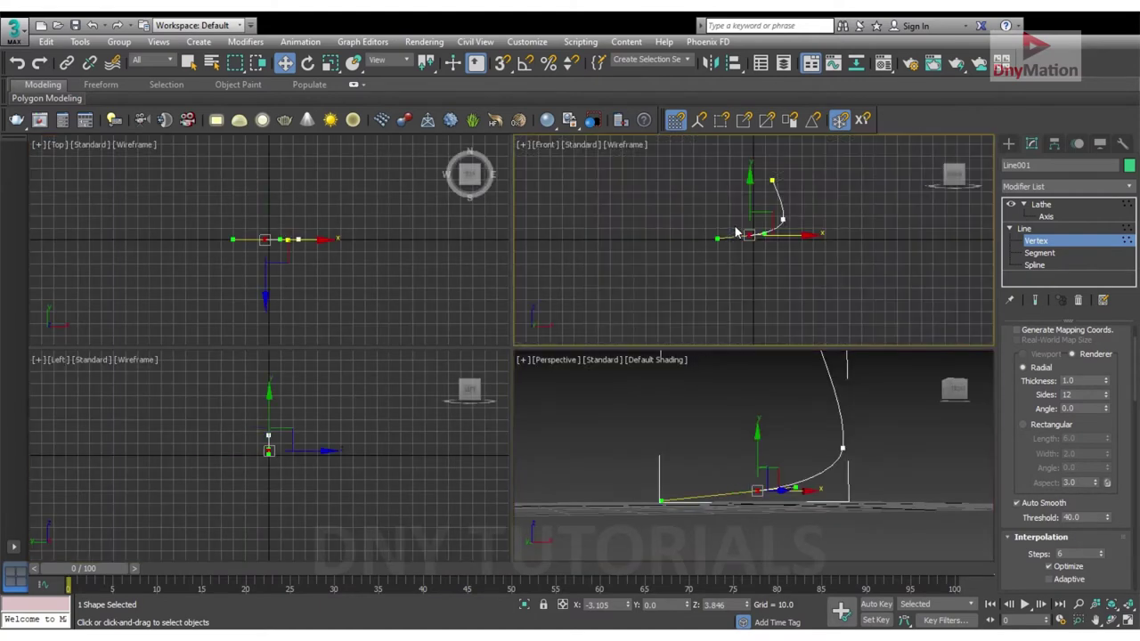
key(alt+w)
scroll(534, 324, up, 2)
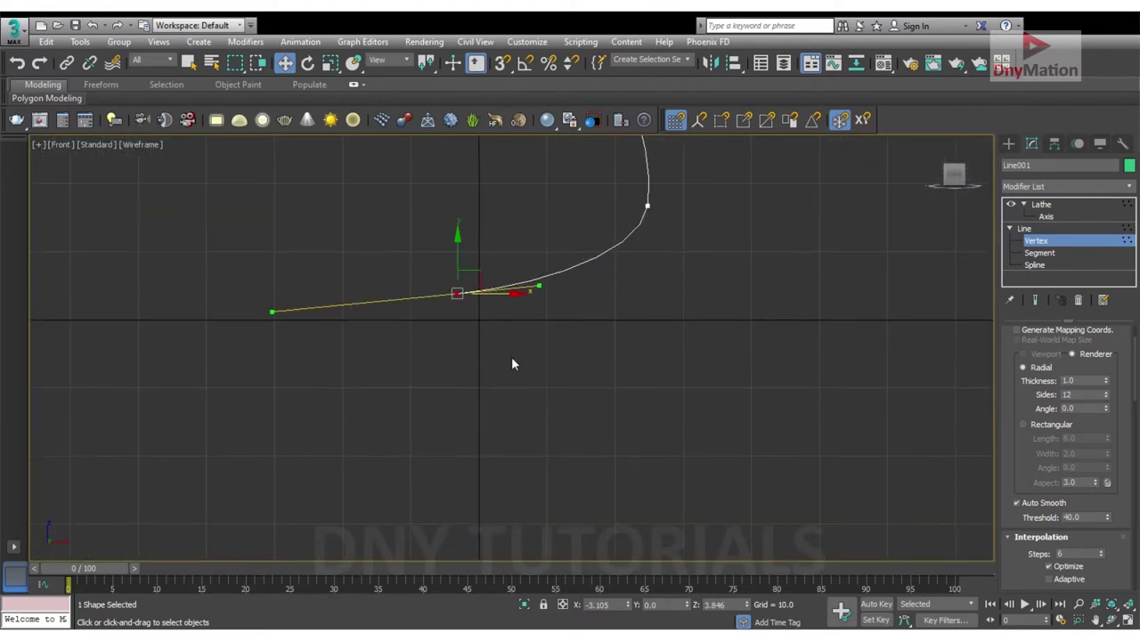
key(alt+w)
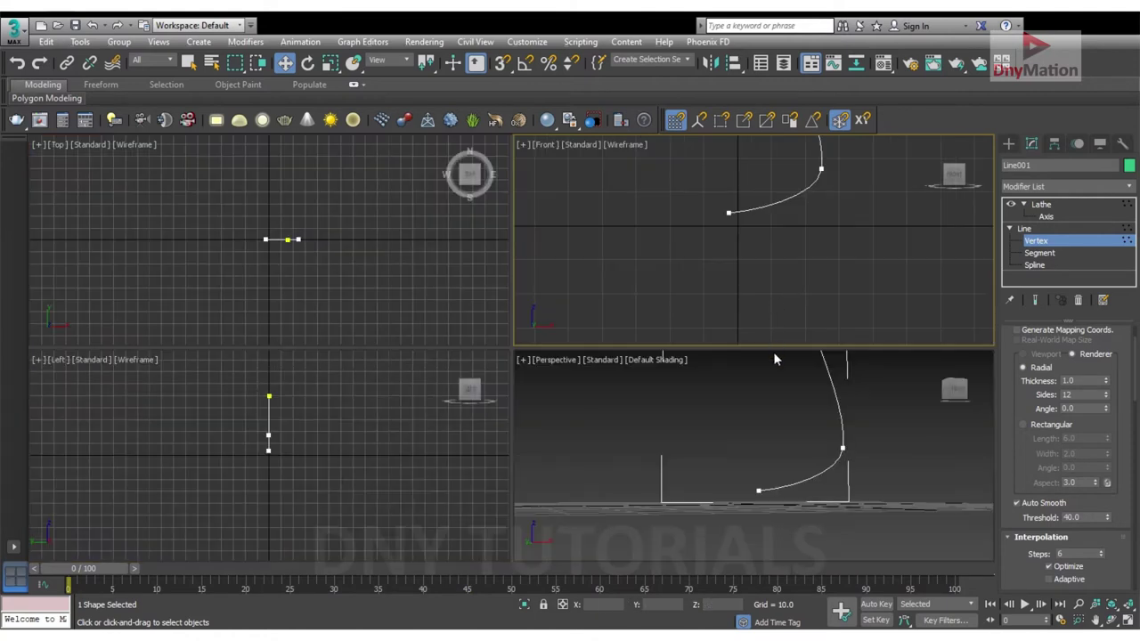
key(alt+w)
scroll(726, 357, down, 3)
alt+middle_drag(725, 357, 749, 407)
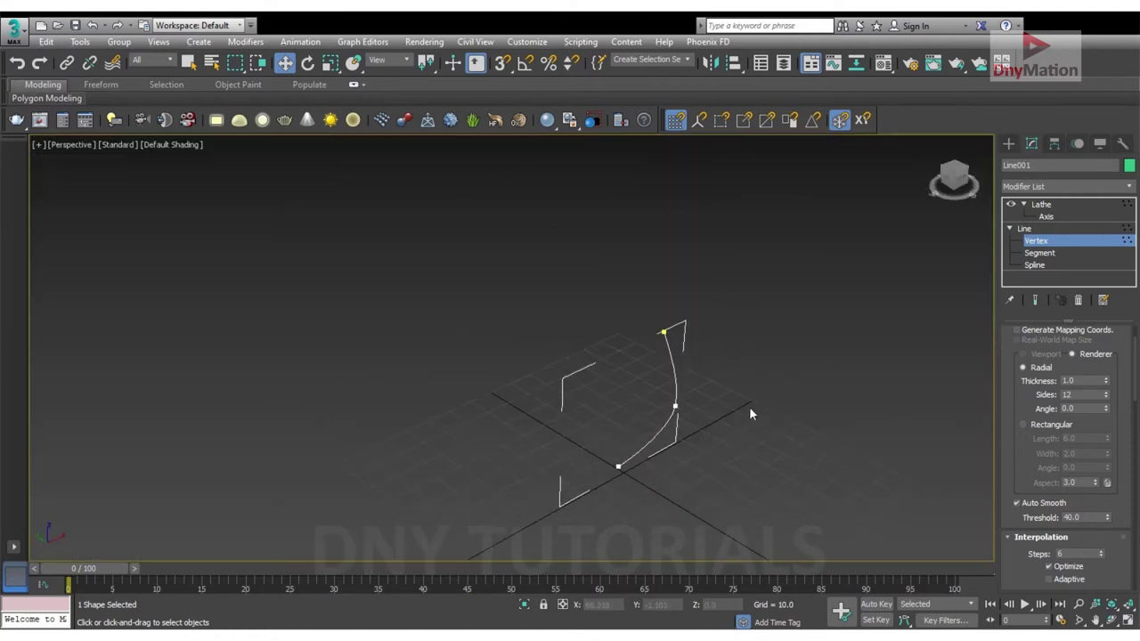
Add a Shell modifier with Outer Amount 1.0 to give the lathed cup's walls thickness.
click(1042, 204)
click(987, 214)
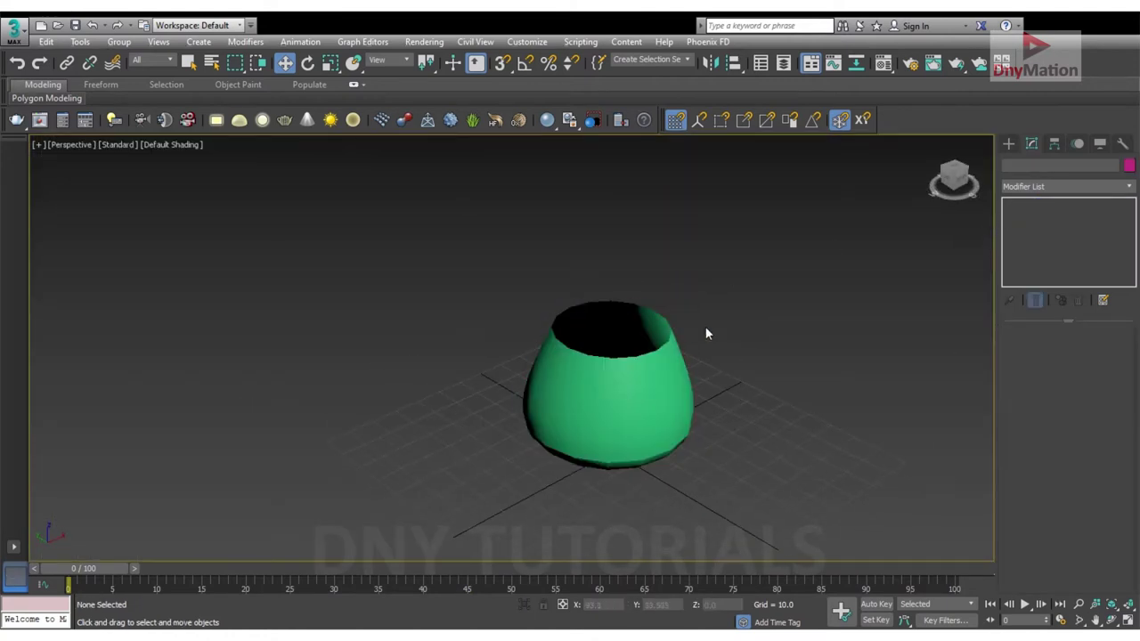
click(686, 352)
click(1025, 205)
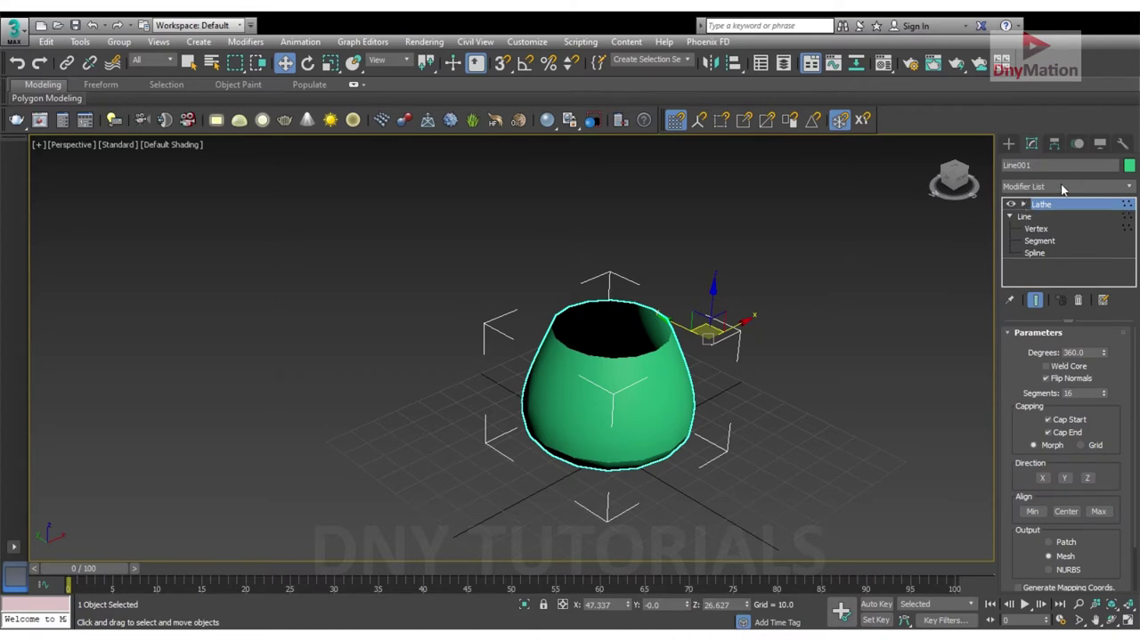
text(Shell)
click(1061, 185)
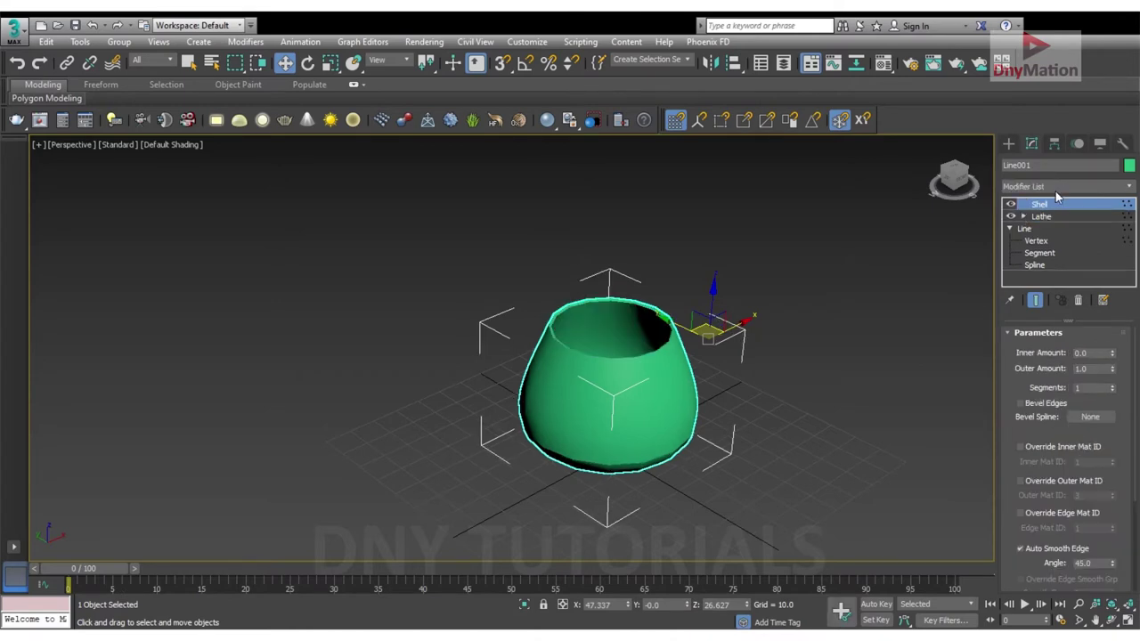
click(745, 403)
scroll(695, 403, up, 3)
click(653, 402)
scroll(636, 381, up, 2)
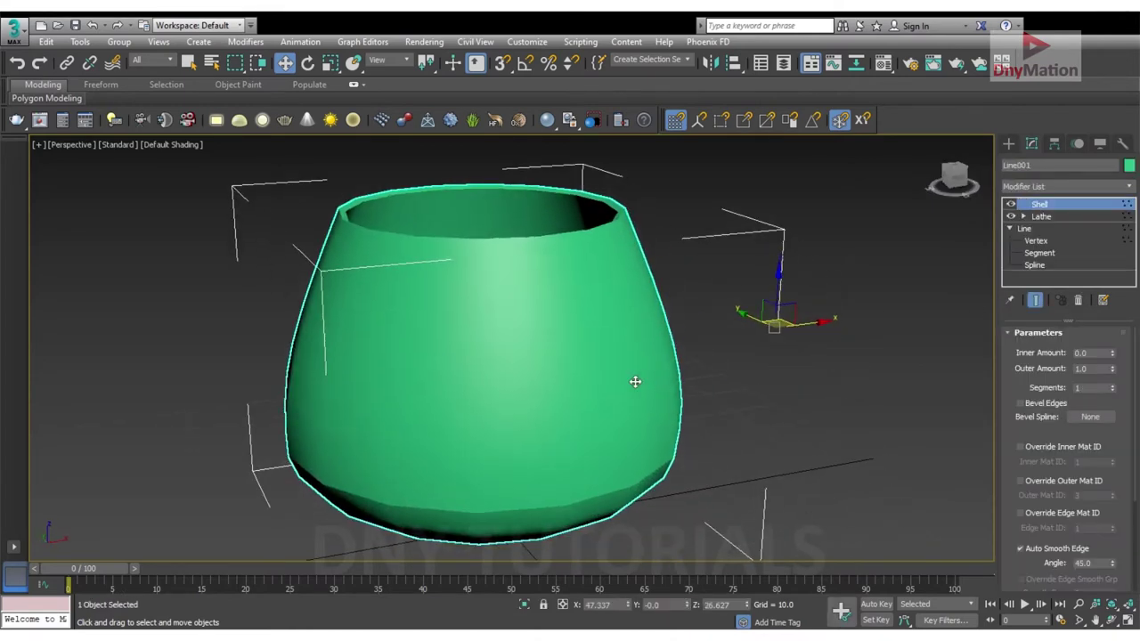
scroll(636, 381, up, 2)
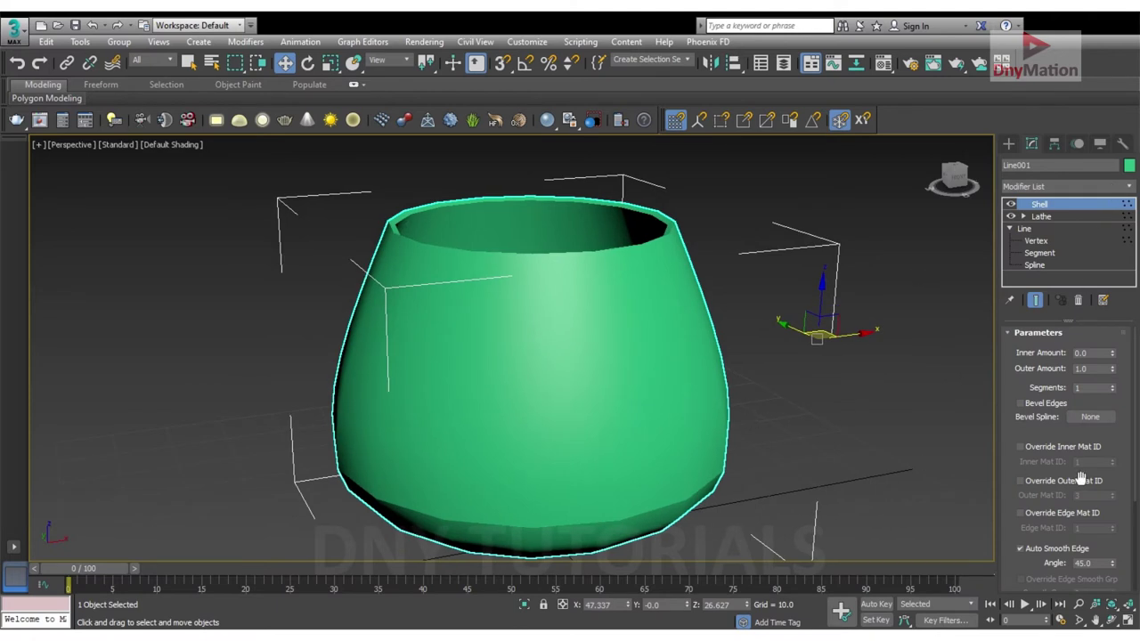
Revisit the profile's vertex level, then return to the Lathe modifier's settings.
click(1036, 240)
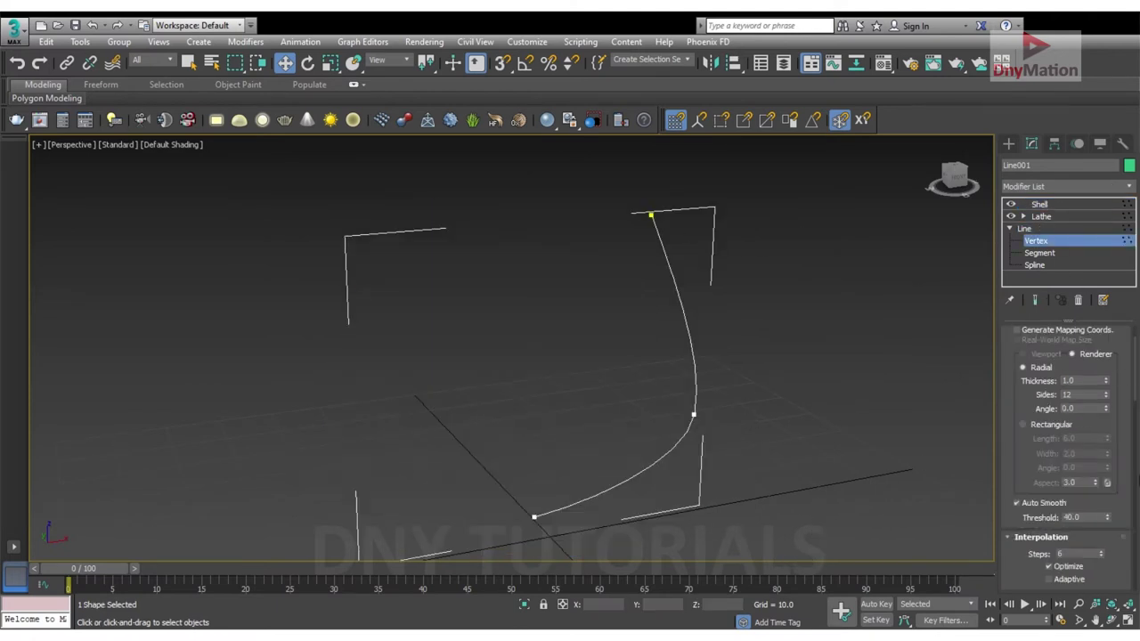
scroll(1128, 457, down, 1)
scroll(1128, 457, down, 1)
scroll(1128, 457, down, 2)
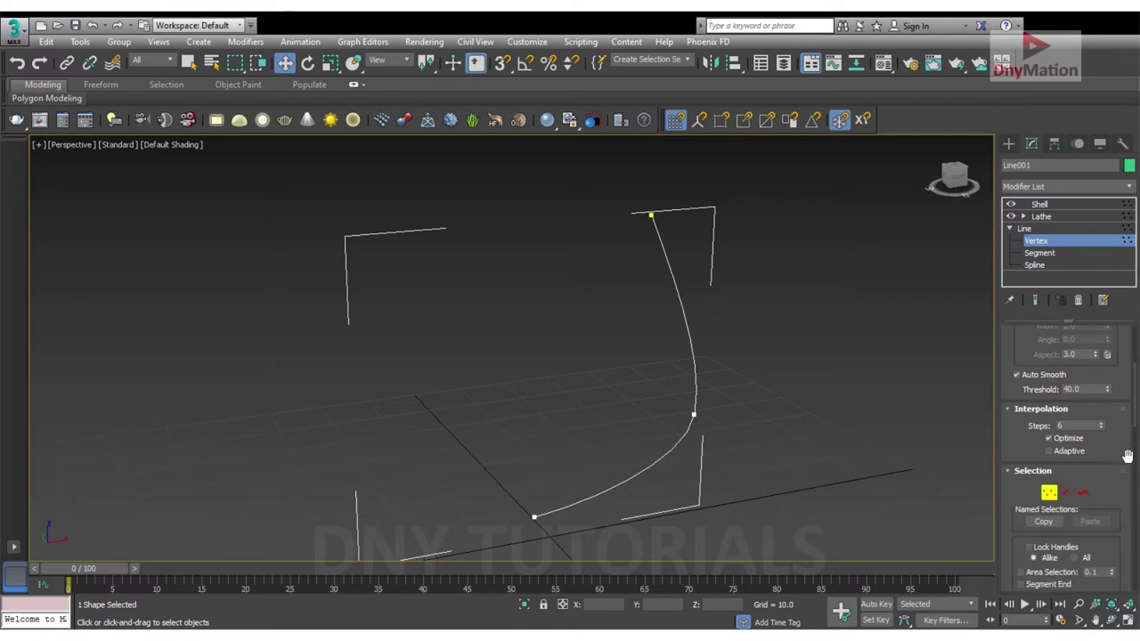
scroll(1128, 457, down, 1)
scroll(1127, 457, down, 1)
scroll(1128, 462, down, 2)
scroll(1128, 468, down, 2)
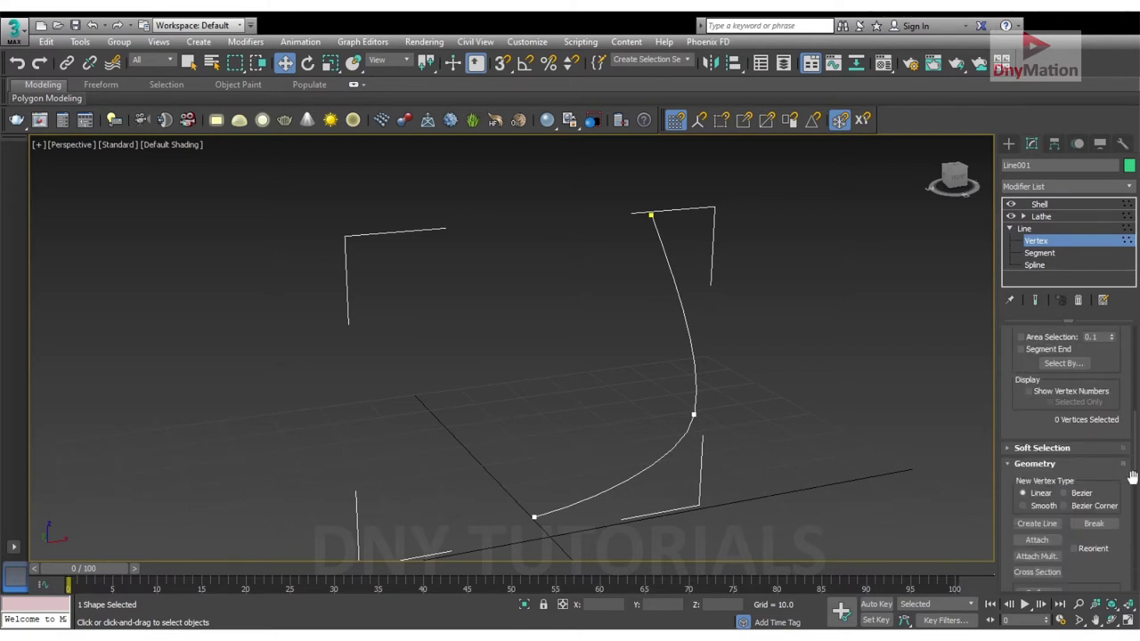
scroll(1128, 477, down, 1)
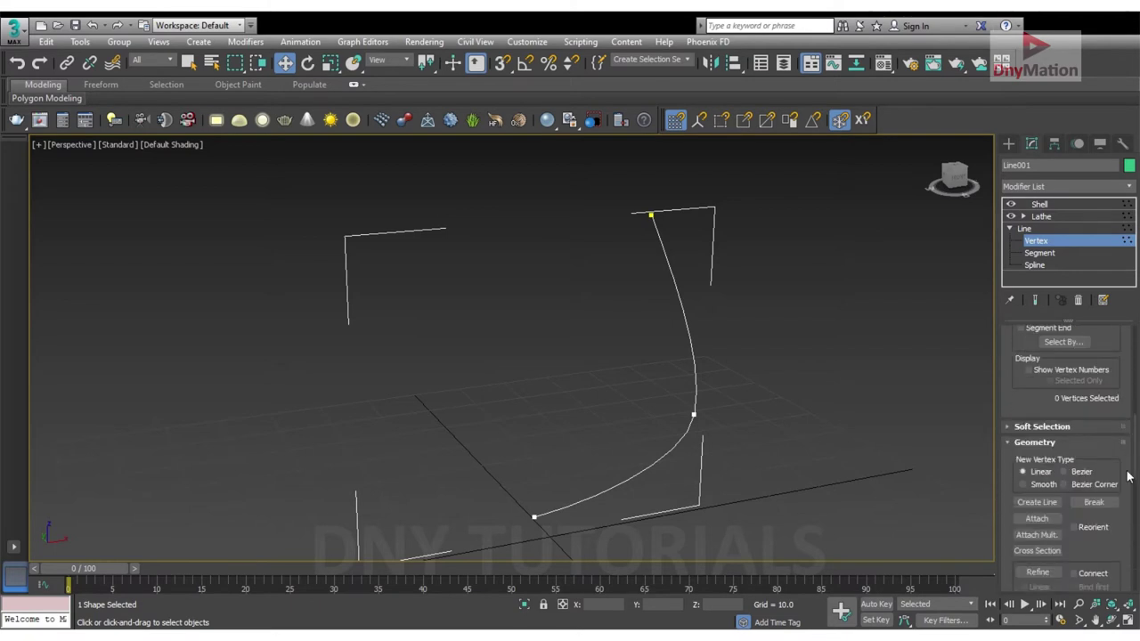
click(1025, 229)
click(1041, 216)
click(1046, 228)
Raise the Lathe Segments value to 46.
click(1045, 221)
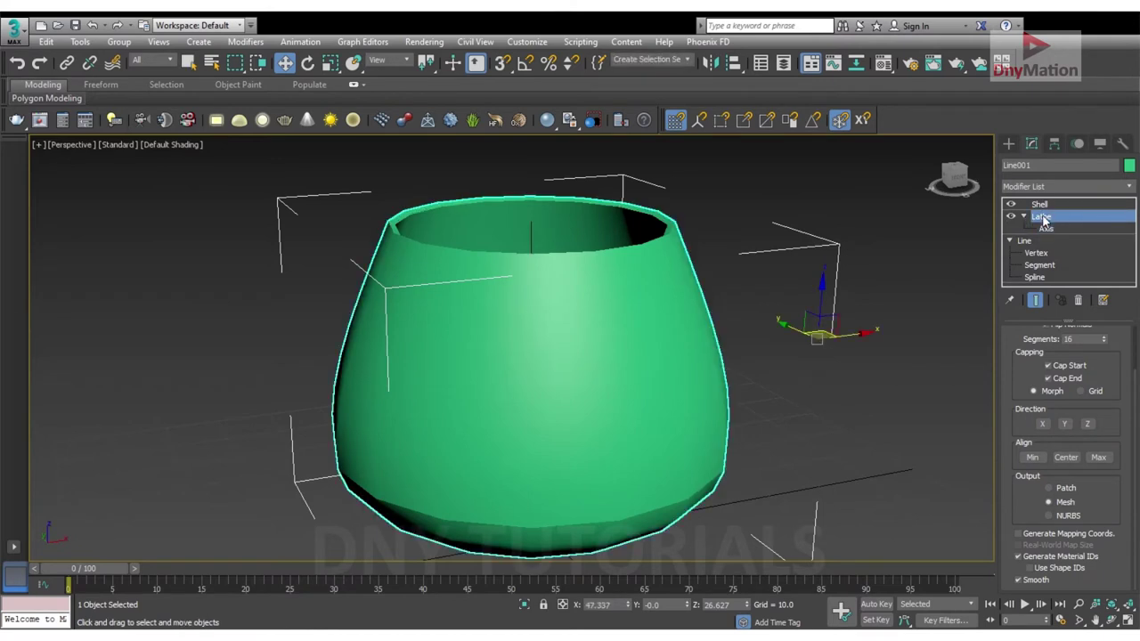
scroll(1127, 445, up, 2)
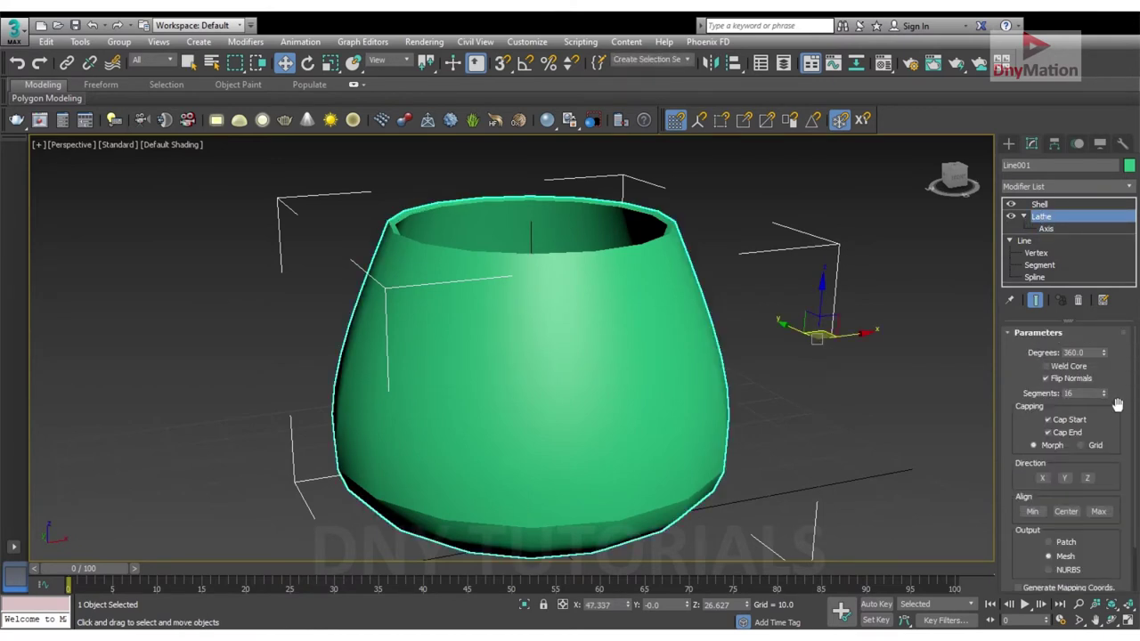
drag(1104, 393, 1109, 365)
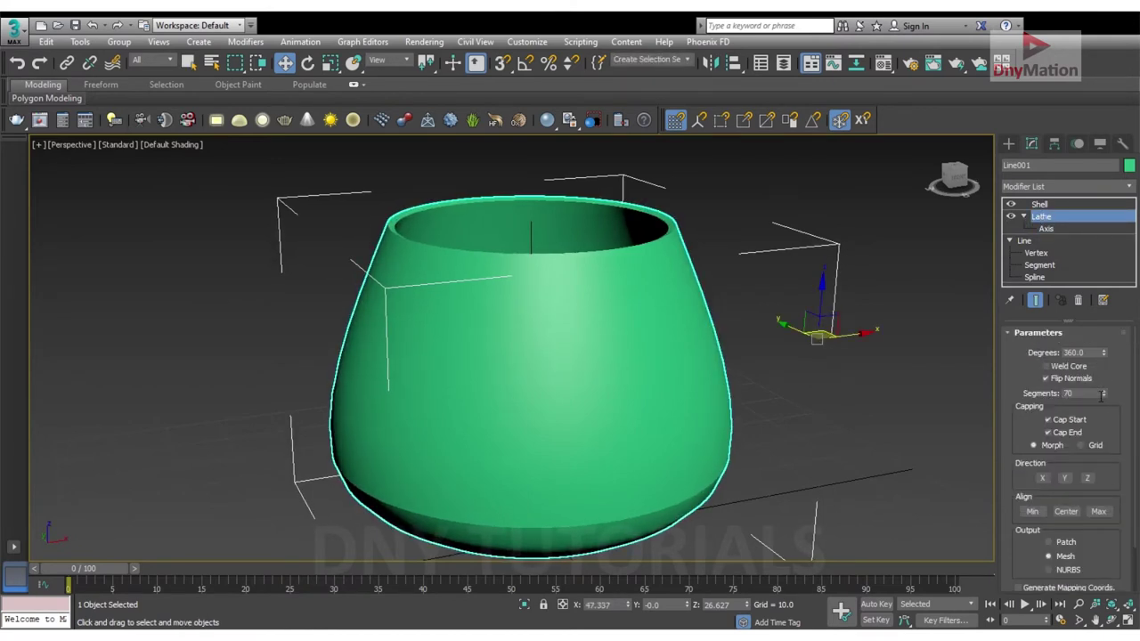
drag(1109, 403, 1118, 407)
Keep the Lathe output as Mesh after briefly trying NURBS, then select Shell.
scroll(1130, 397, down, 1)
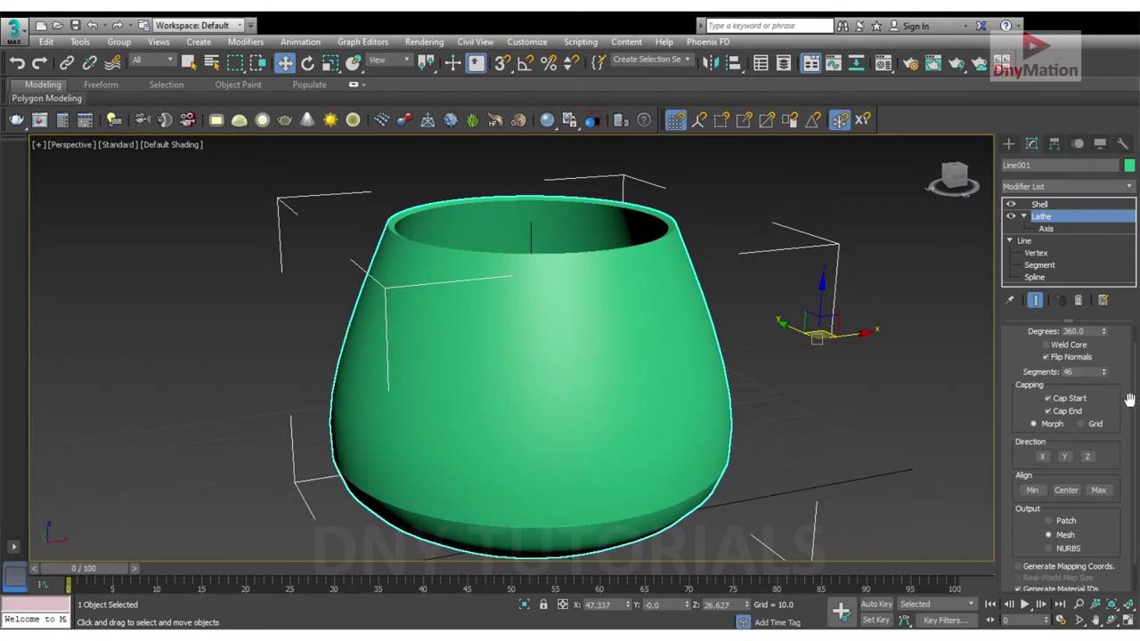
scroll(1125, 459, down, 1)
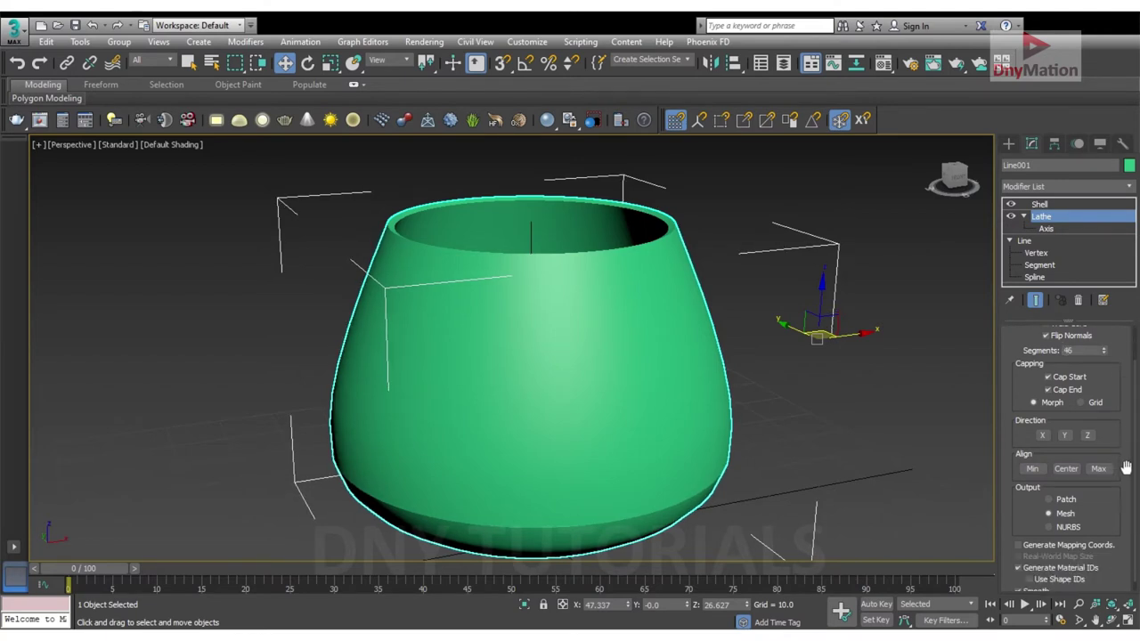
scroll(1058, 522, down, 1)
click(1050, 515)
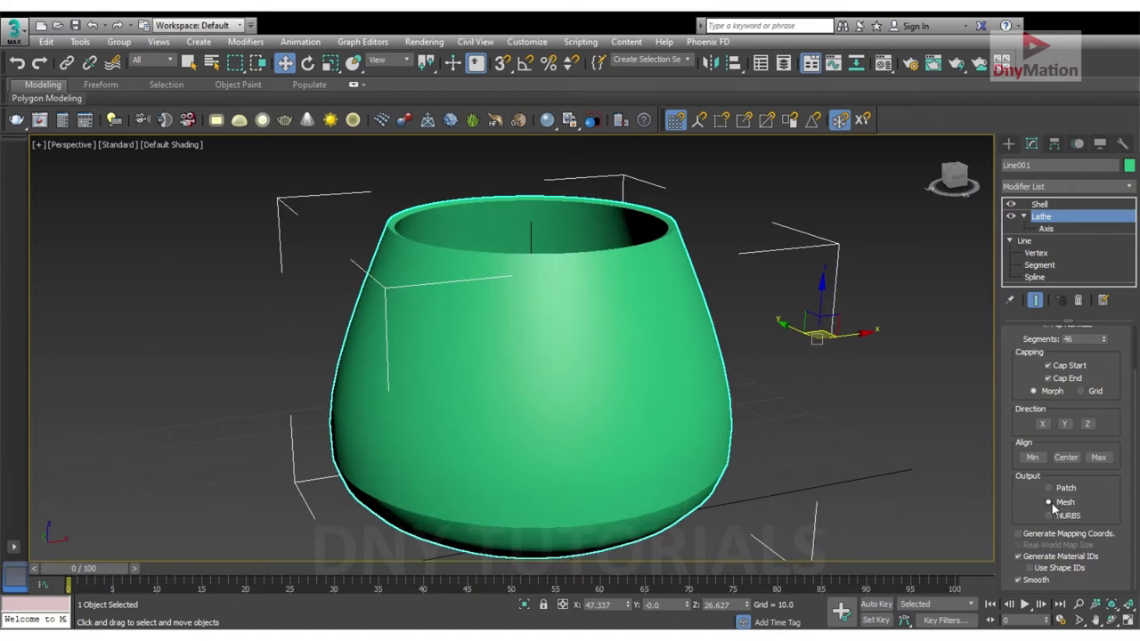
click(1050, 502)
scroll(1085, 446, up, 1)
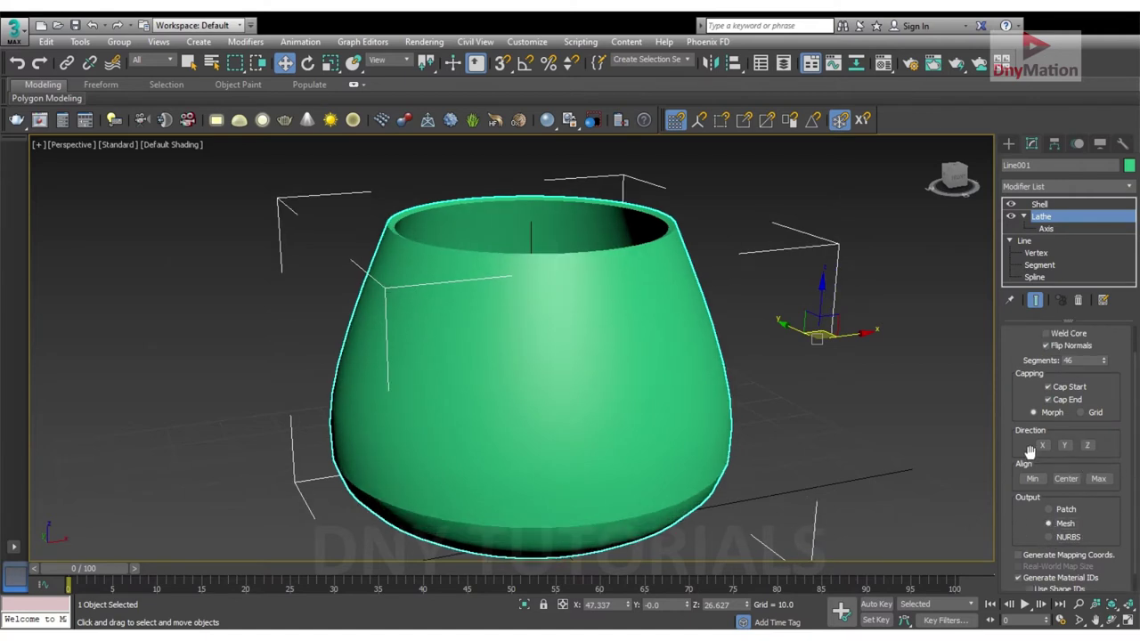
scroll(1104, 349, up, 1)
scroll(1109, 356, up, 1)
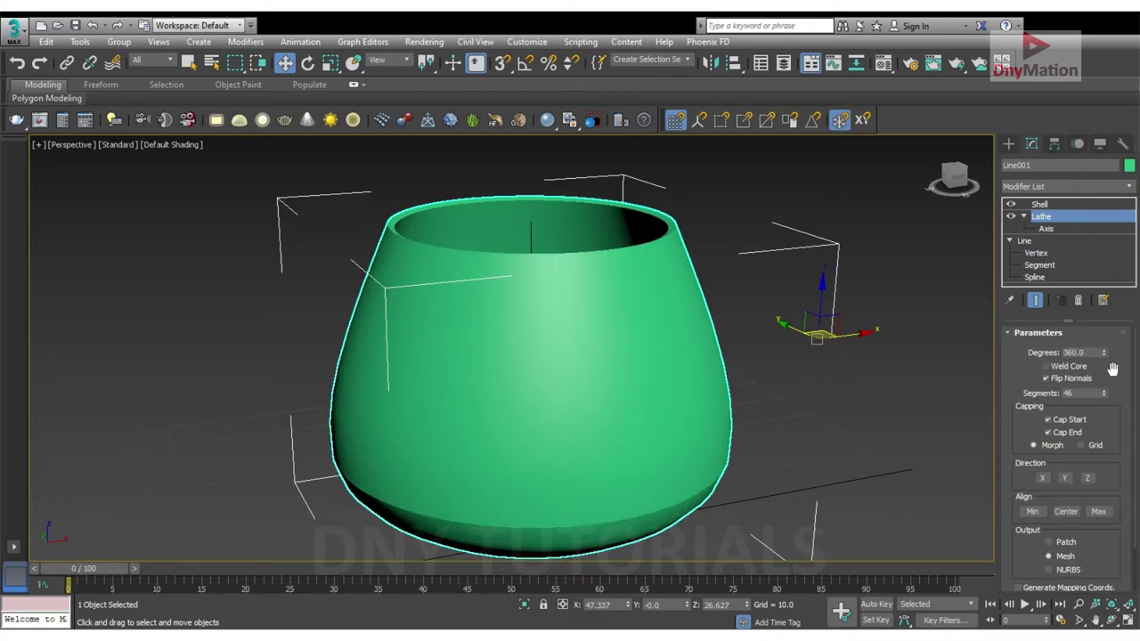
click(1038, 206)
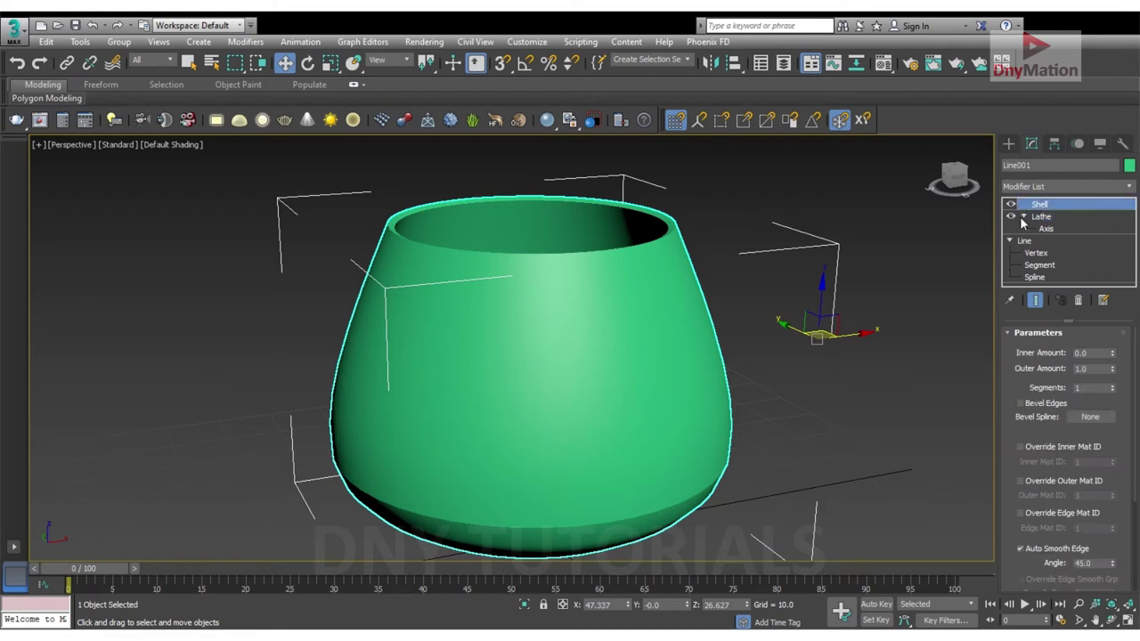
Add a MeshSmooth modifier (NURMS, 1 iteration) on top of the cup's stack.
click(1024, 216)
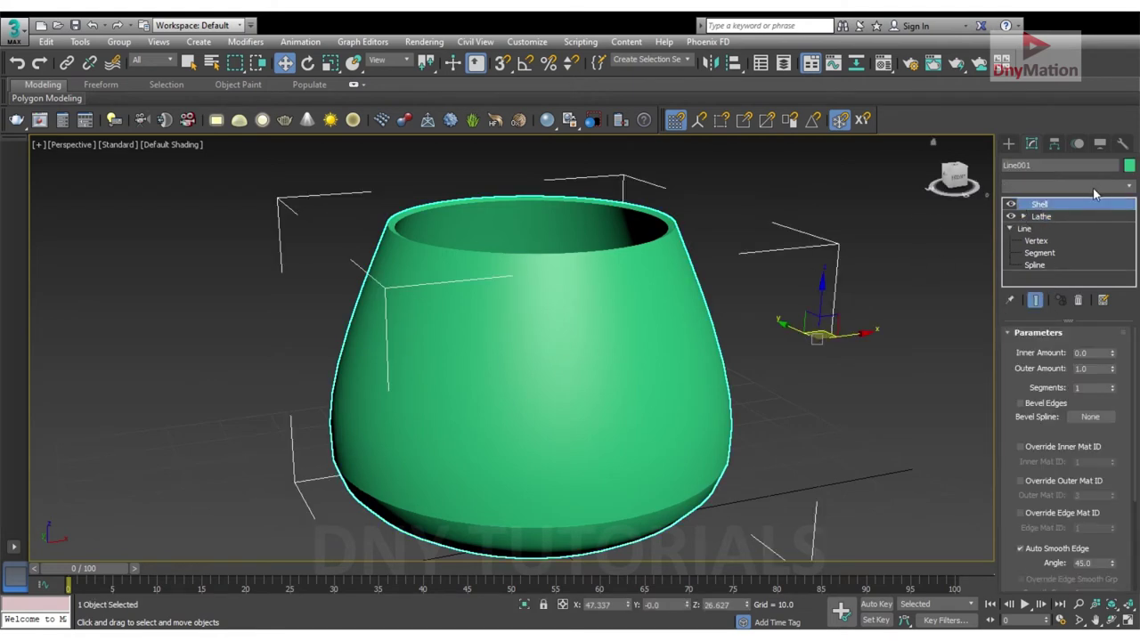
key(m)
text(meshsmooth)
key(Return)
Reselect the smoothed cup and orbit around it, ending on the Create panel.
click(948, 251)
click(629, 338)
scroll(840, 351, down, 3)
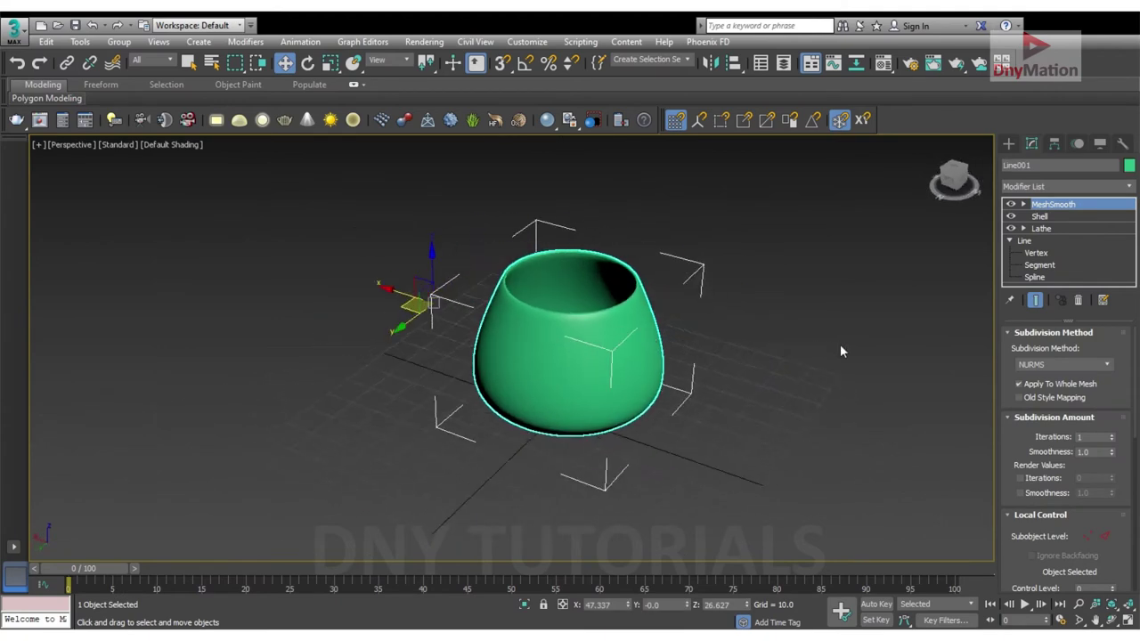
alt+middle_drag(840, 351, 725, 330)
click(725, 331)
click(514, 331)
scroll(514, 330, up, 3)
scroll(675, 306, down, 3)
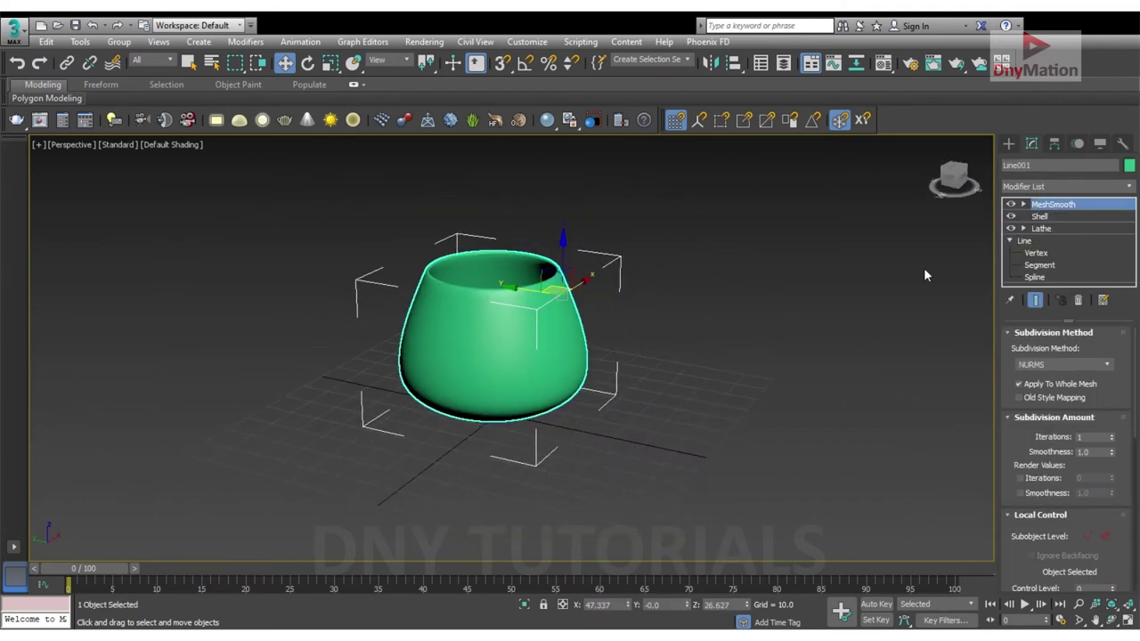
click(1009, 144)
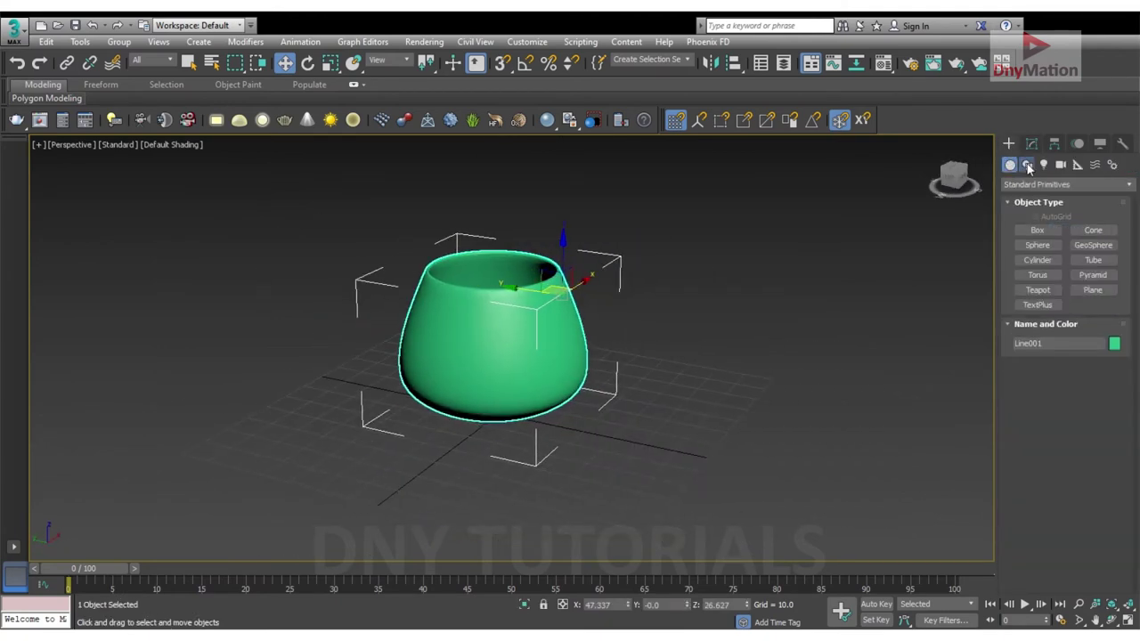
Start the Line shape tool and frame the vessel in a maximized Front view.
click(1027, 165)
click(1038, 241)
key(alt+w)
key(alt+w)
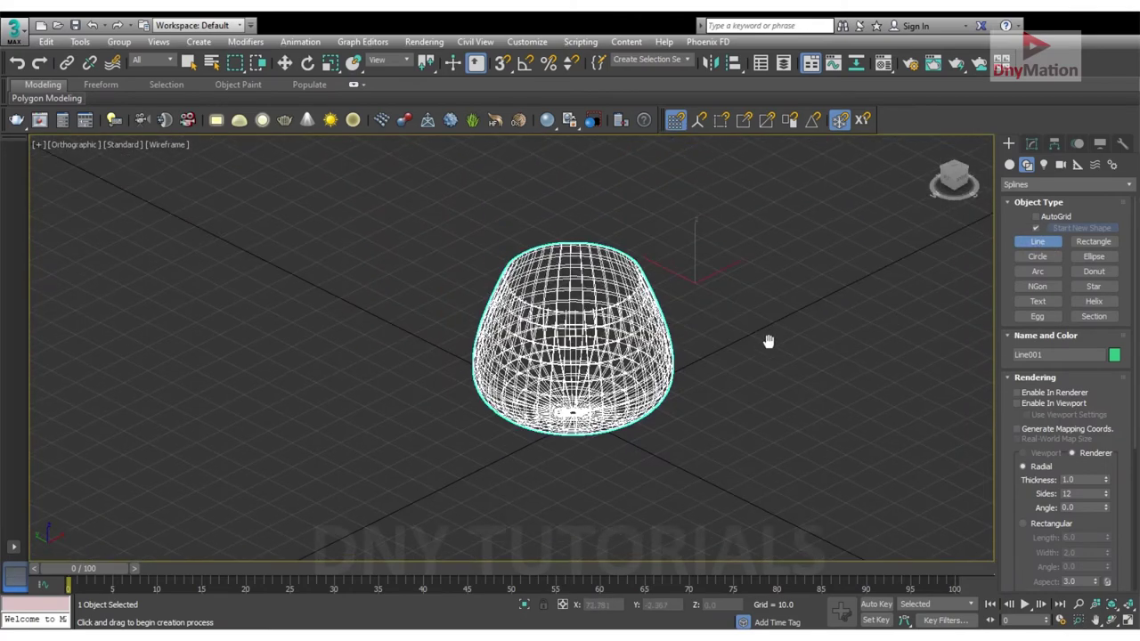
key(f)
key(z)
scroll(726, 459, down, 2)
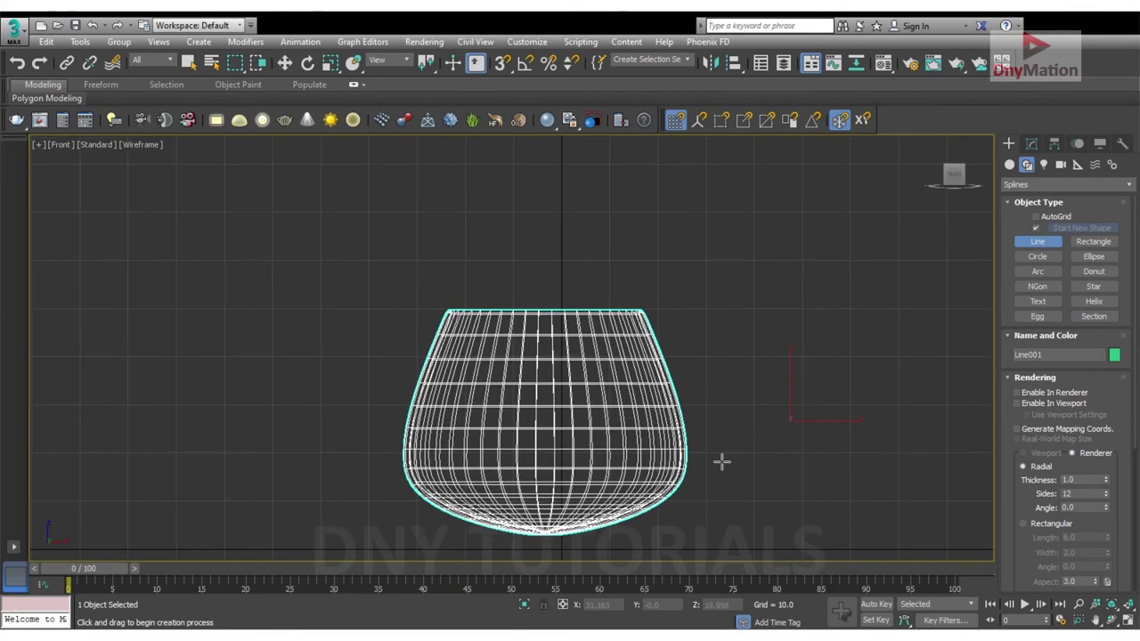
scroll(704, 385, up, 3)
scroll(665, 382, up, 1)
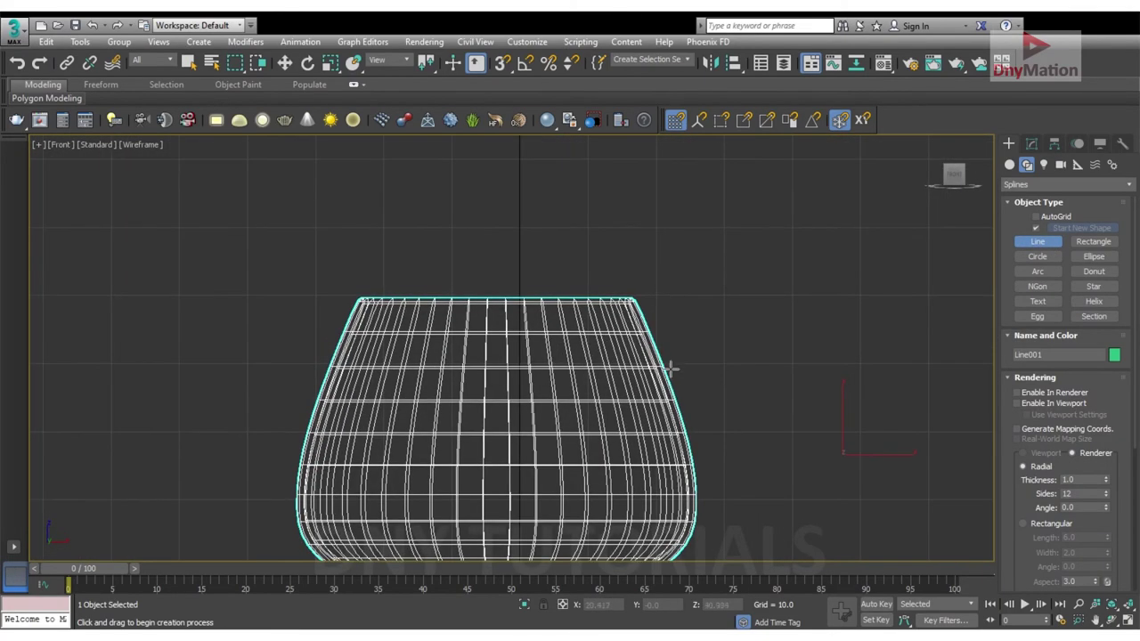
middle_drag(671, 368, 656, 354)
Draw a three-point arched handle line from the vessel's upper side to a lower corner.
click(640, 338)
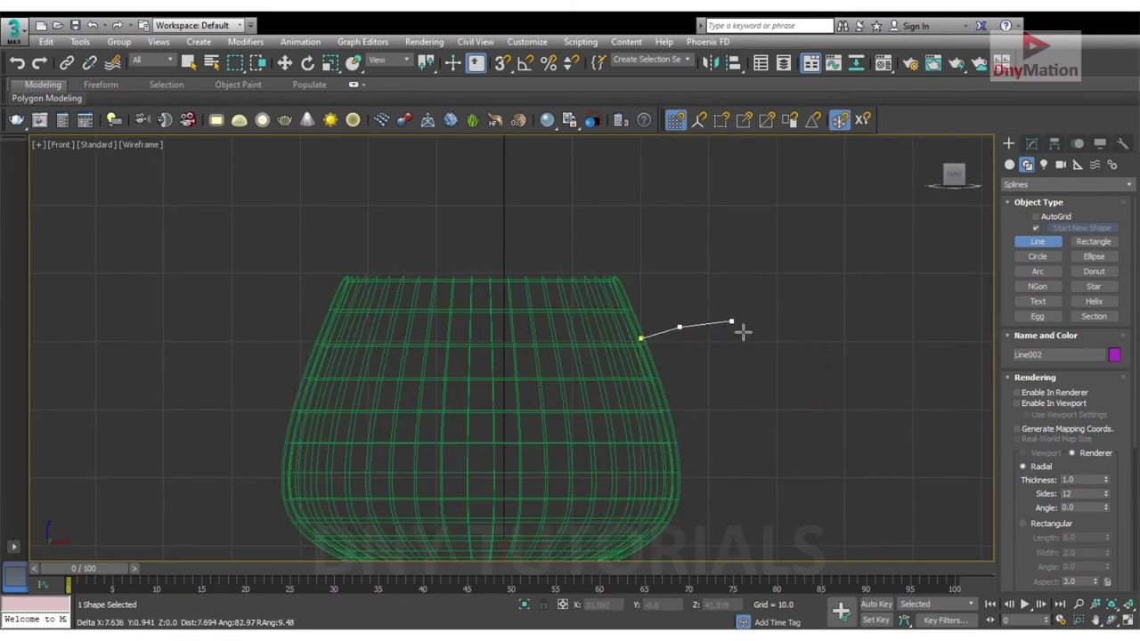
click(723, 330)
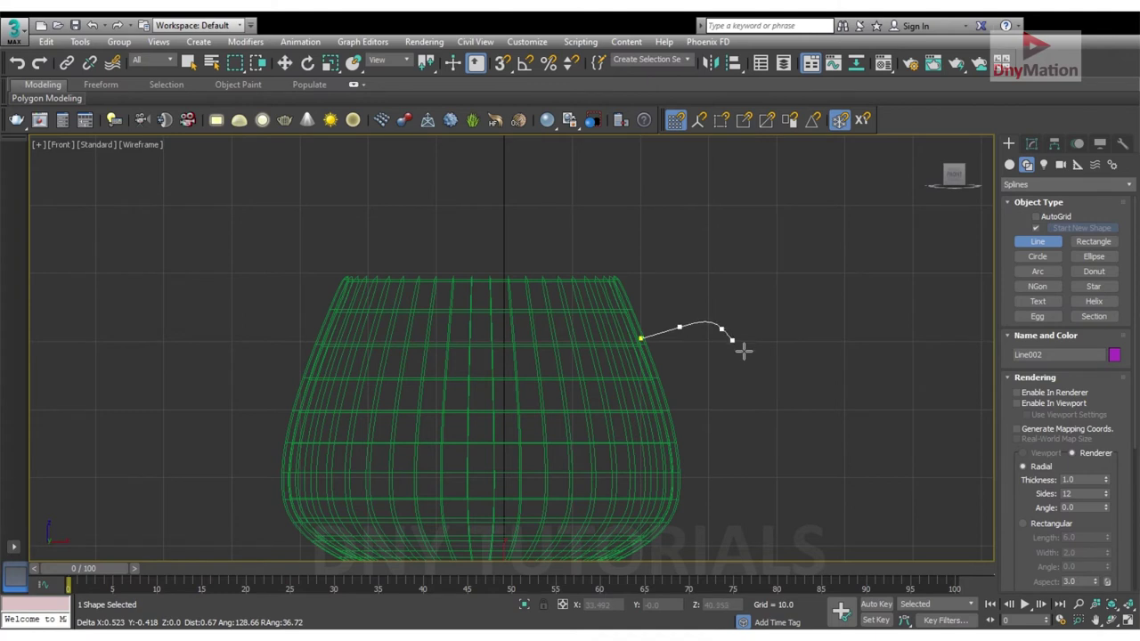
click(751, 446)
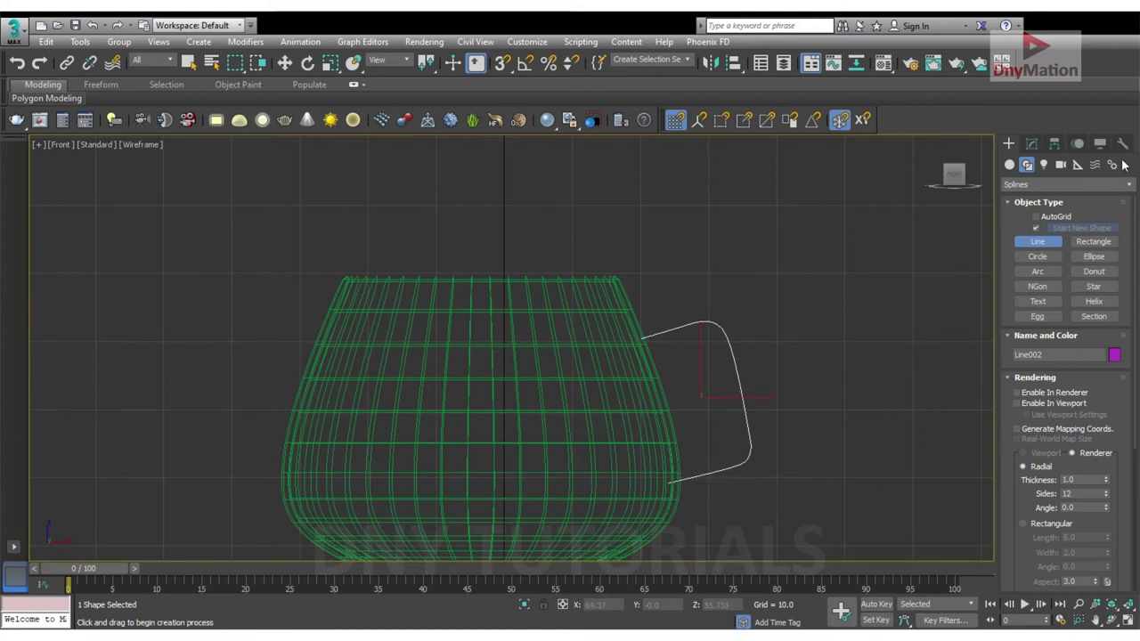
Enable the handle line in renderer and viewport, then reselect it in a maximized Perspective view.
click(1031, 145)
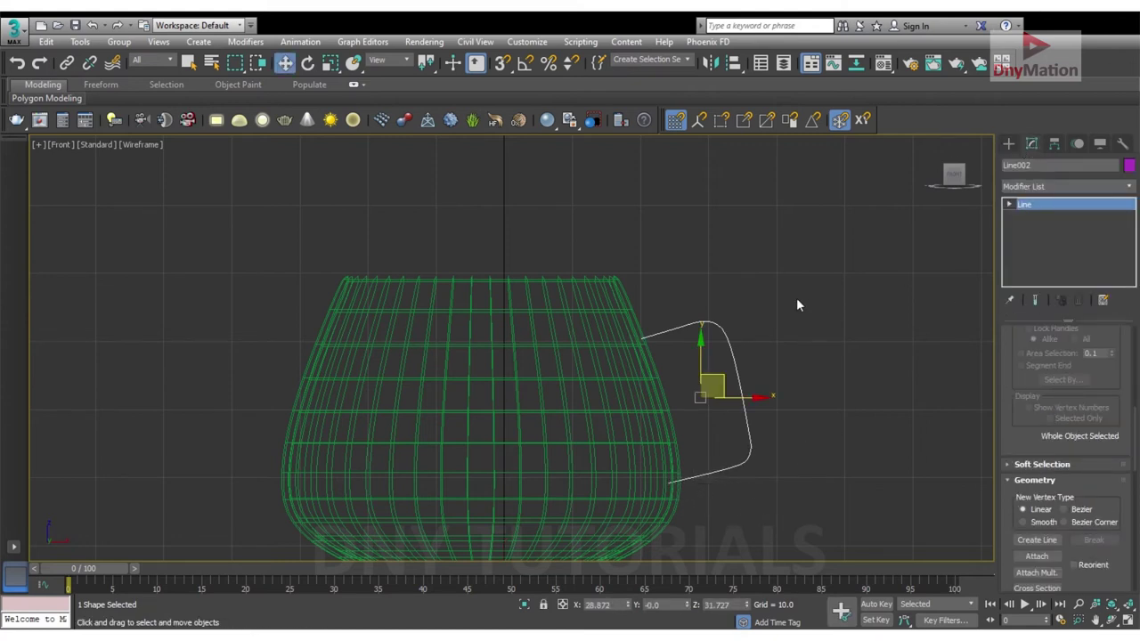
click(810, 323)
drag(751, 387, 740, 394)
key(alt+w)
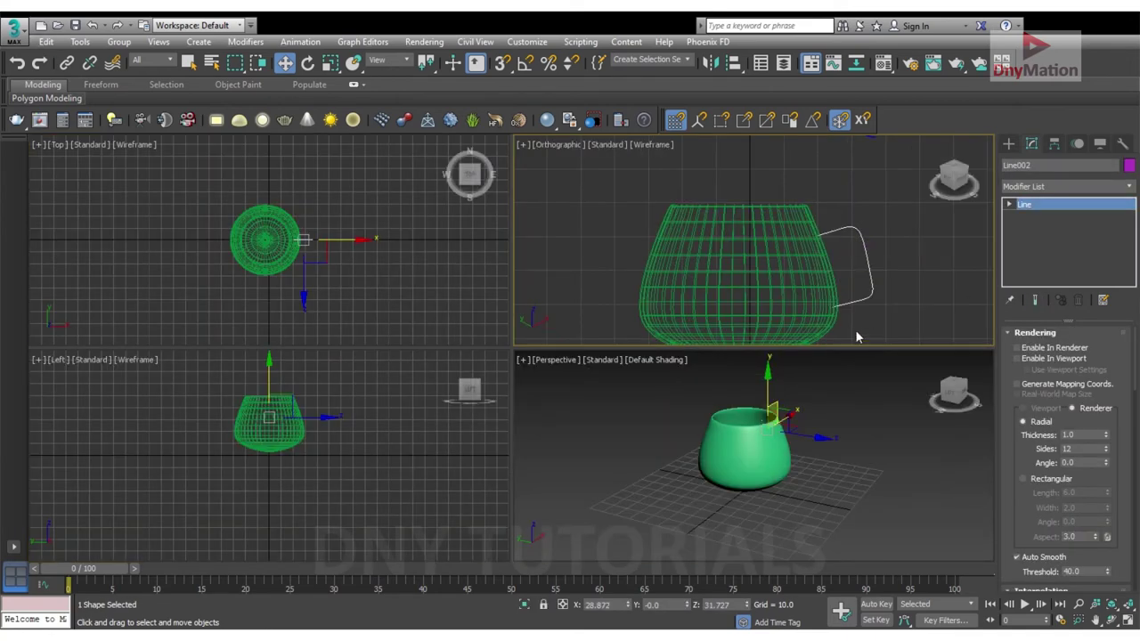
click(840, 357)
key(alt+w)
alt+middle_drag(750, 375, 709, 341)
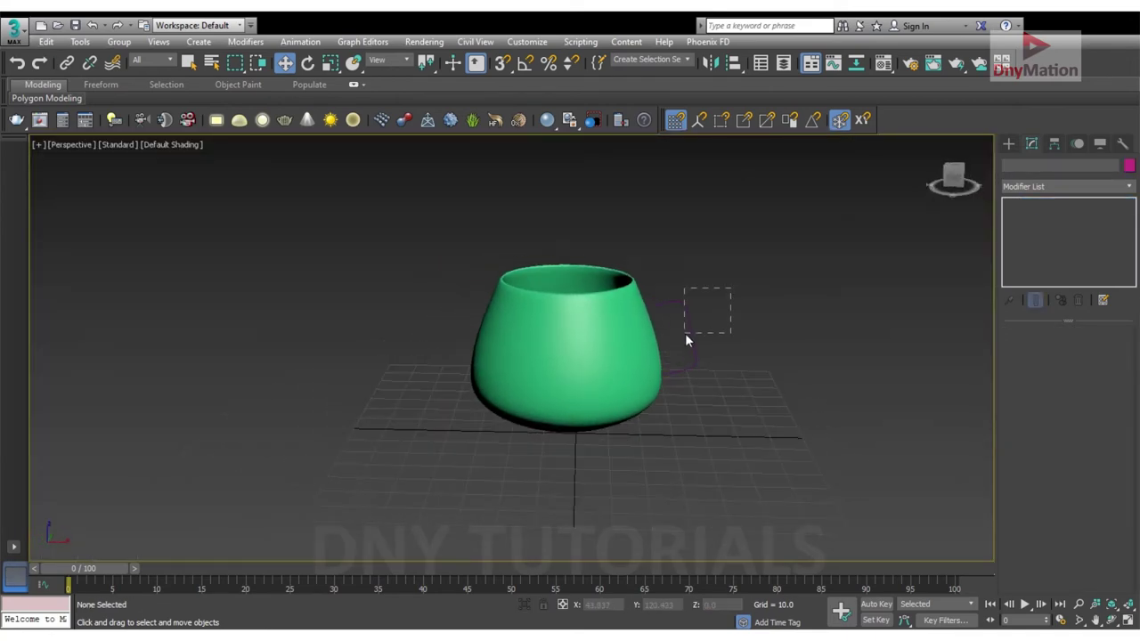
drag(686, 336, 686, 337)
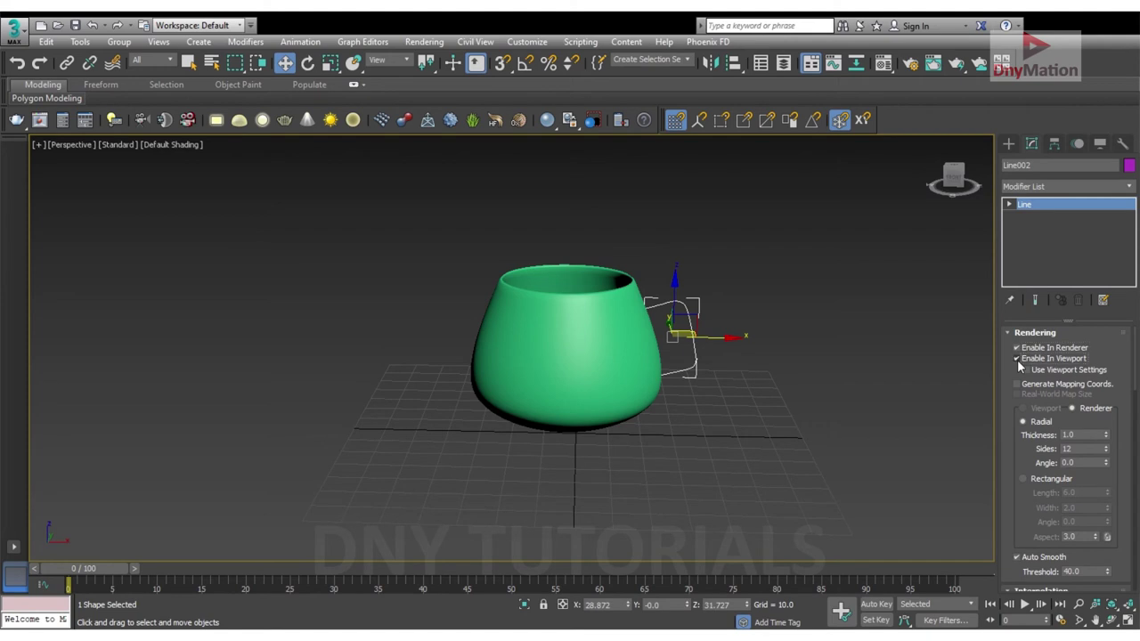
Set the handle tube's rendering thickness to 3.62 and leave its sides at 12.
scroll(623, 309, up, 3)
alt+middle_drag(838, 330, 723, 349)
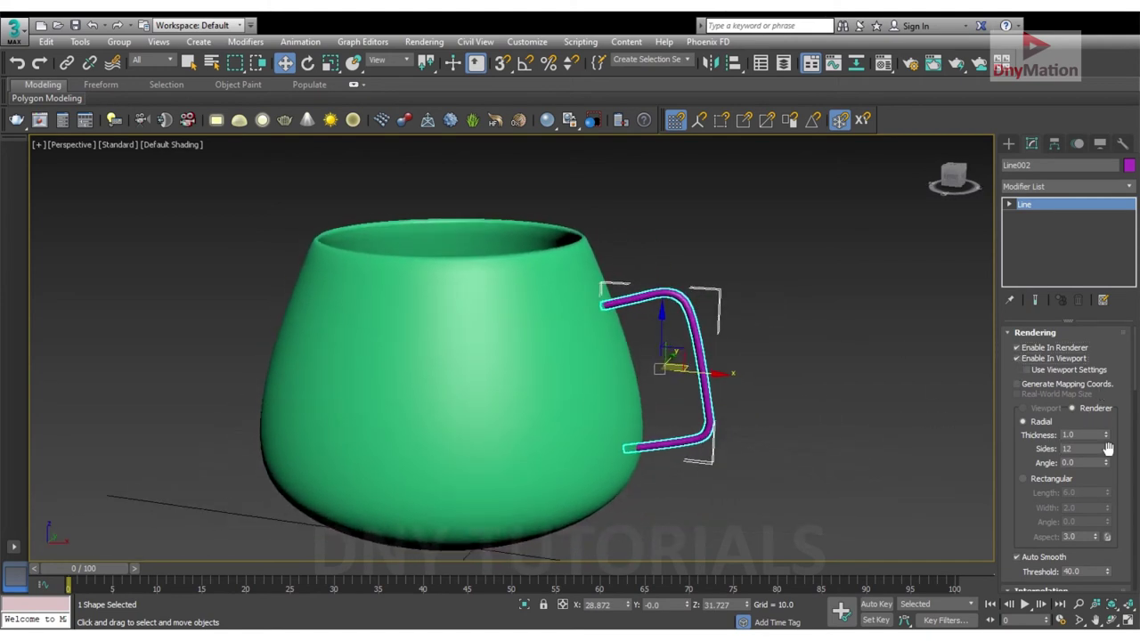
drag(1108, 440, 1108, 410)
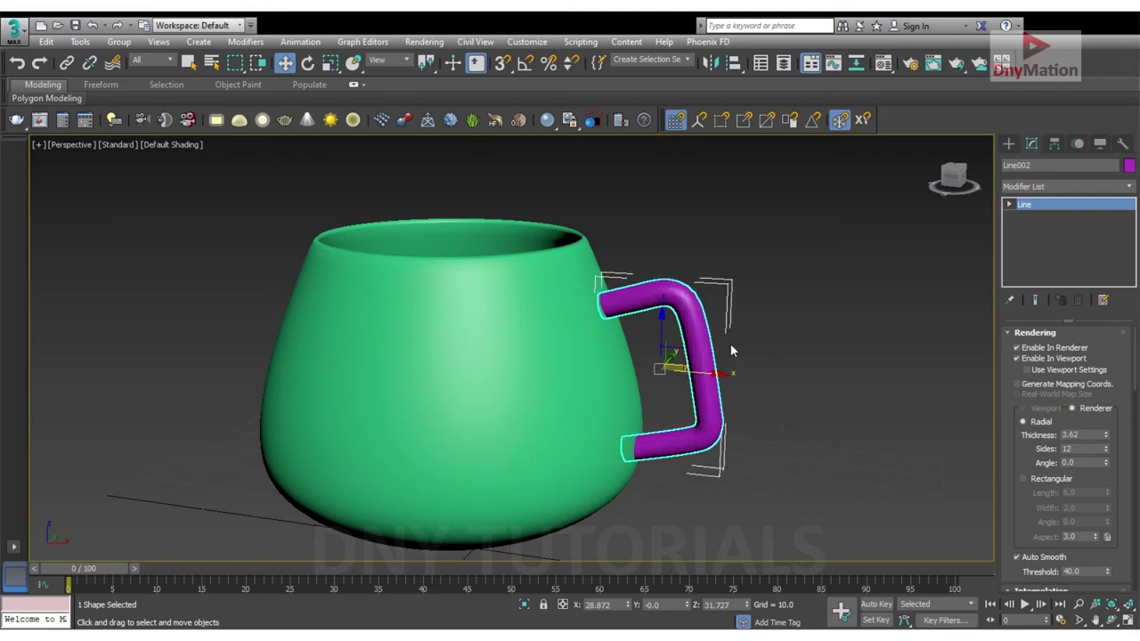
mouse_move(730, 344)
alt+middle_down()
mouse_move(634, 333)
mouse_move(753, 348)
mouse_move(735, 363)
alt+middle_up()
scroll(753, 347, down, 2)
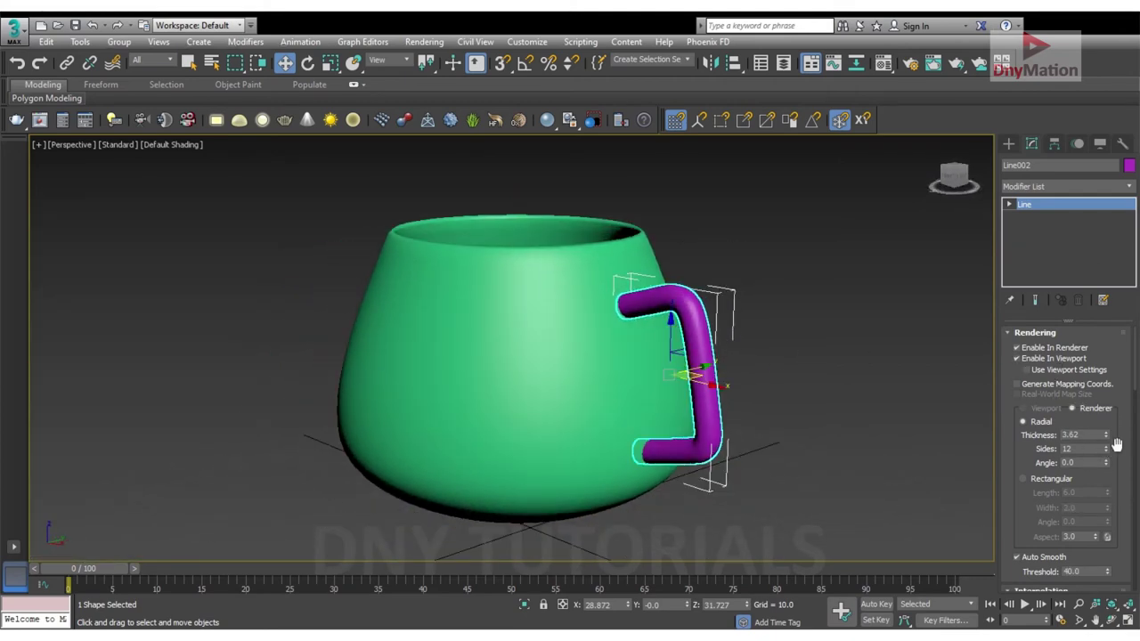
drag(1105, 449, 1104, 438)
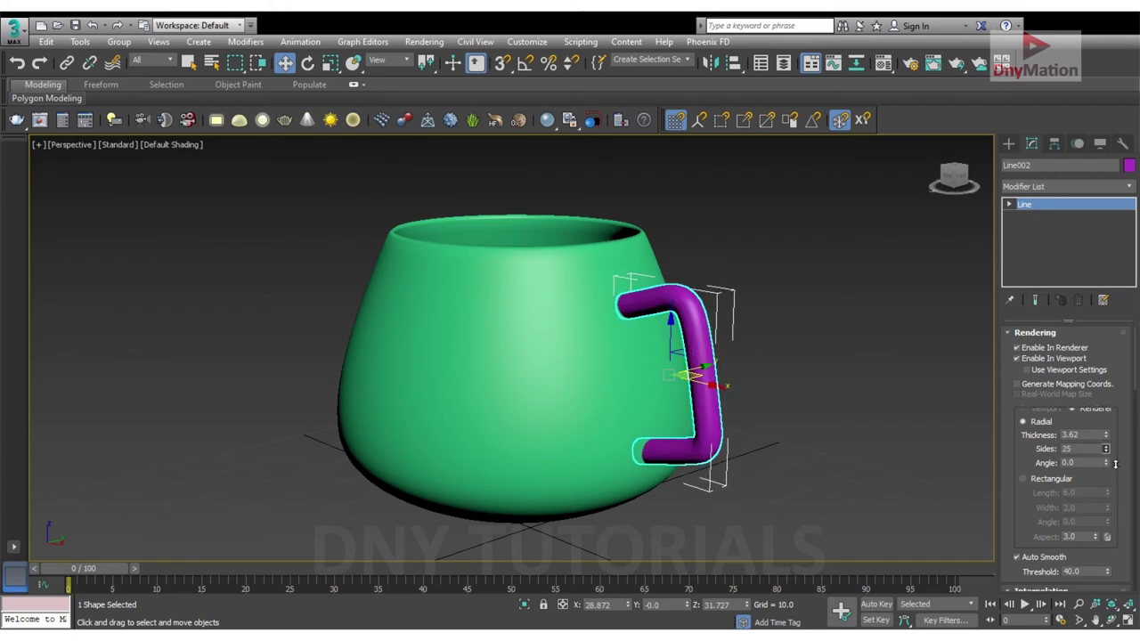
drag(1115, 463, 1118, 474)
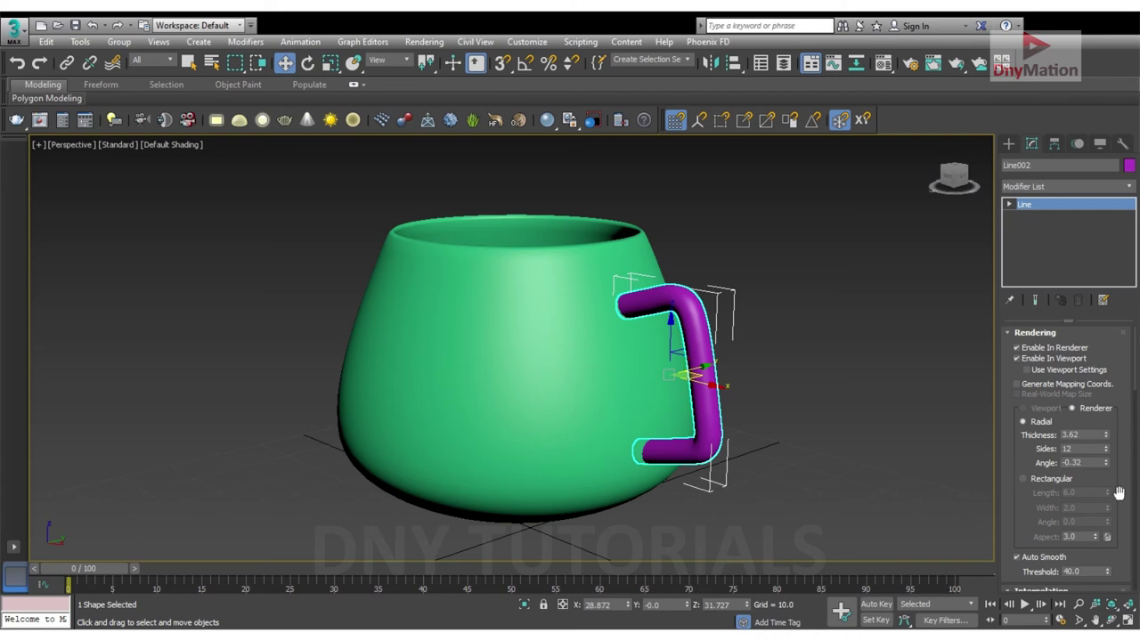
alt+middle_drag(803, 434, 819, 400)
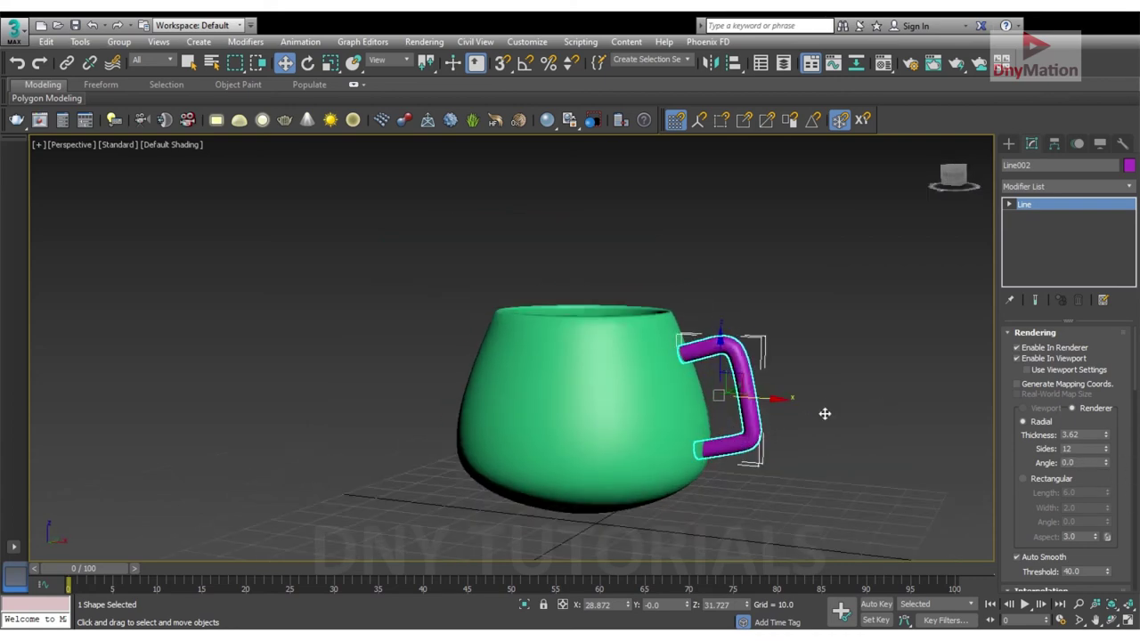
Non-uniformly scale the purple handle wider and taller, then return to the Move tool.
click(819, 400)
mouse_move(706, 414)
alt+middle_down()
mouse_move(780, 406)
mouse_move(765, 408)
alt+middle_up()
click(779, 406)
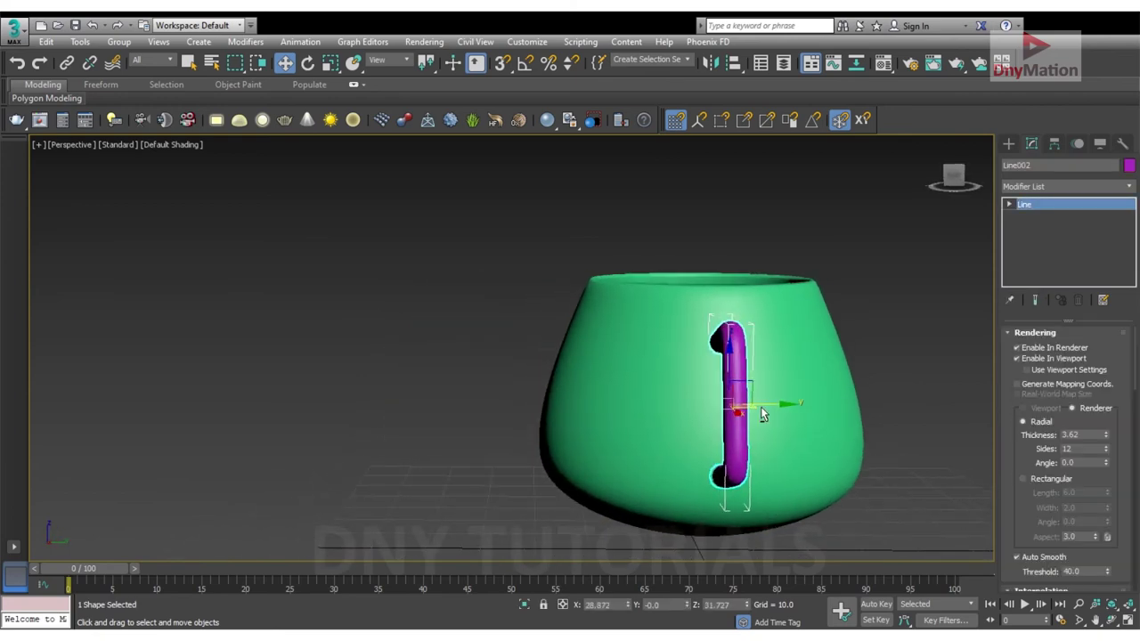
key(r)
key(r)
drag(794, 408, 814, 403)
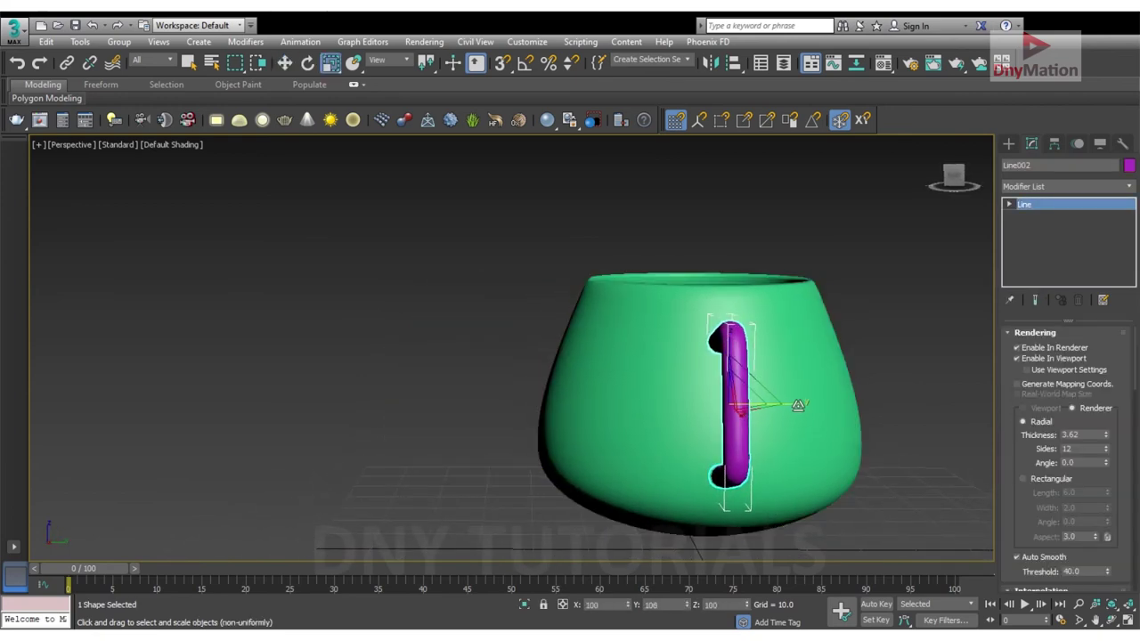
alt+middle_drag(814, 404, 797, 416)
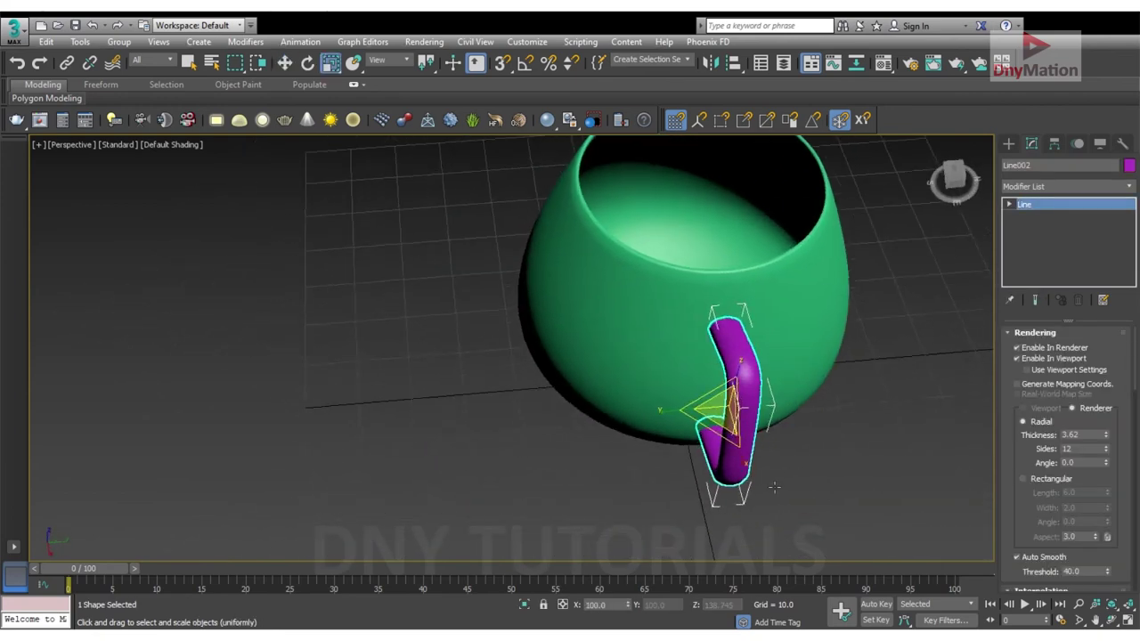
drag(797, 416, 799, 408)
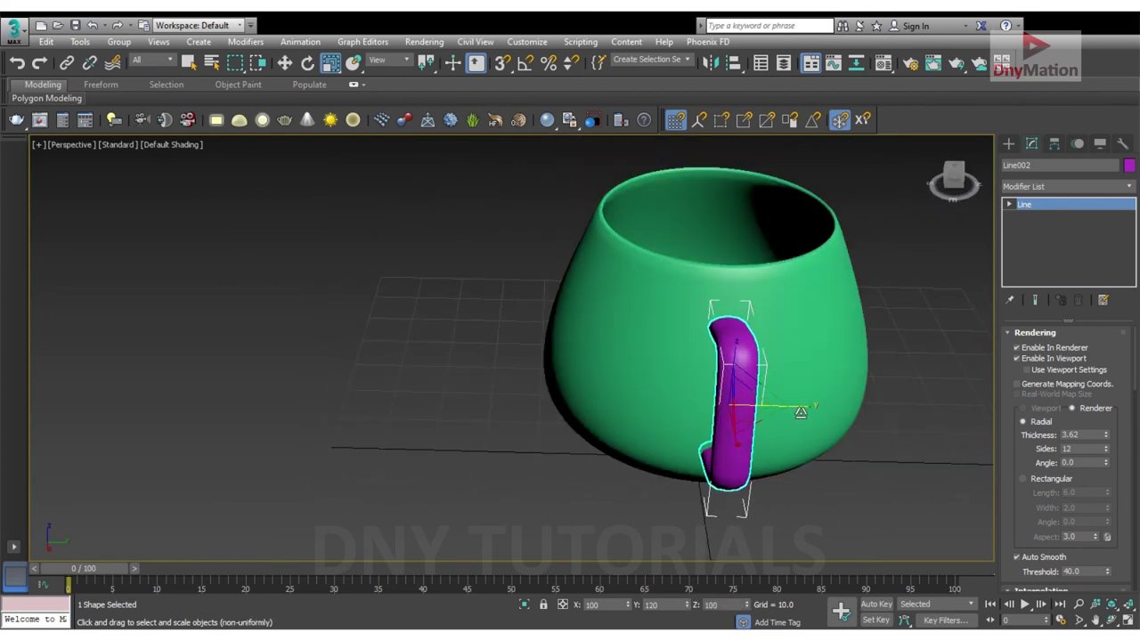
mouse_move(806, 412)
alt+middle_down()
mouse_move(804, 441)
mouse_move(808, 420)
alt+middle_up()
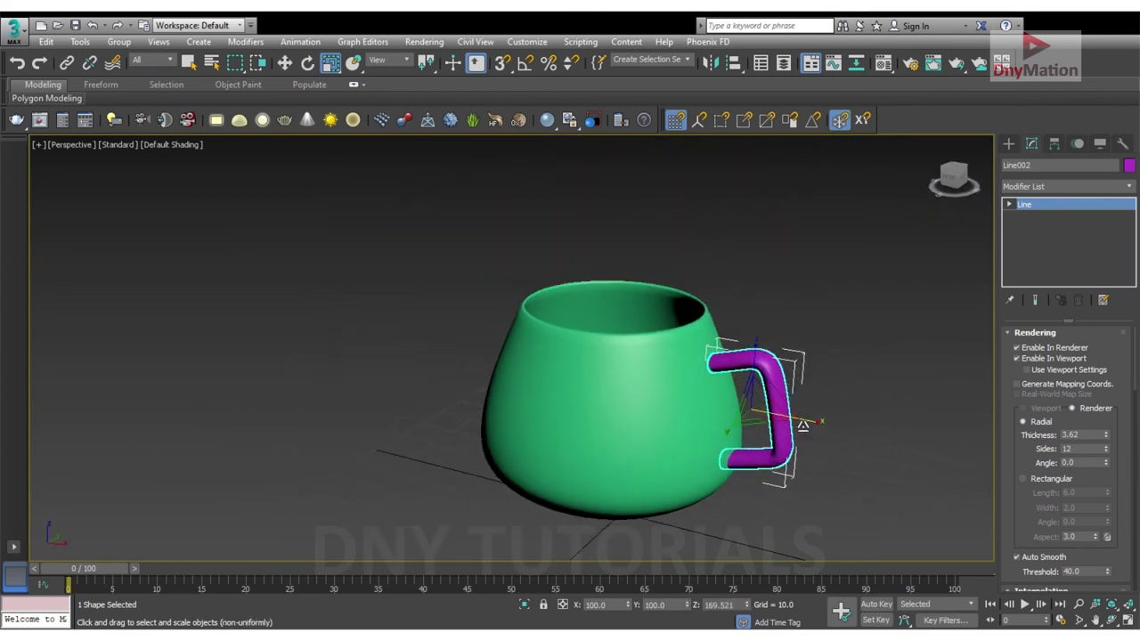
click(980, 341)
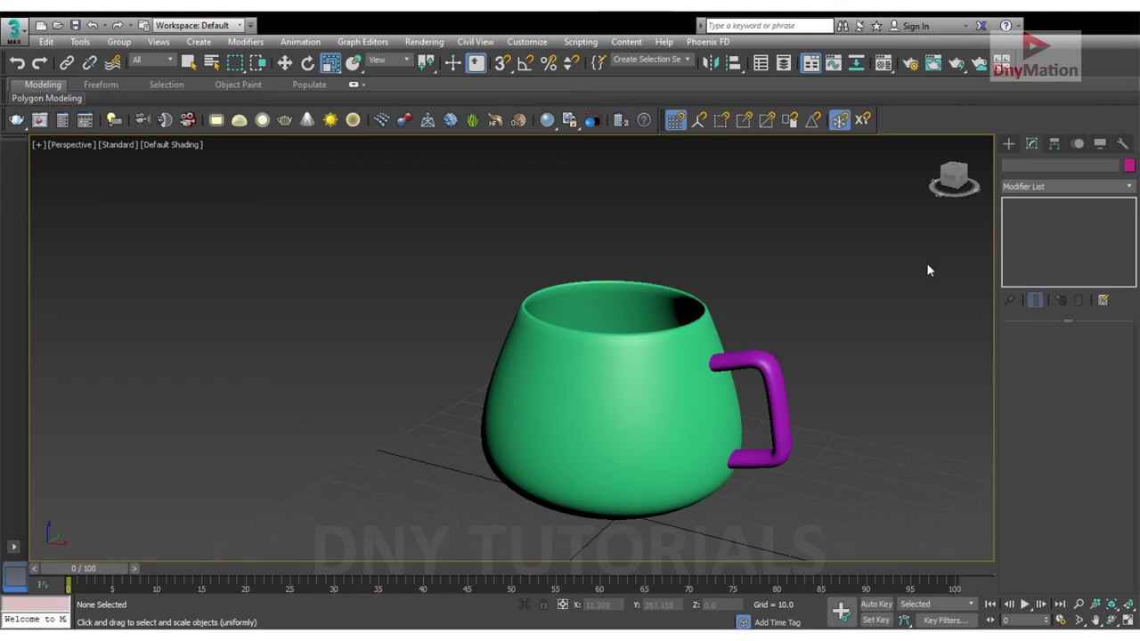
key(w)
click(760, 358)
alt+middle_drag(760, 358, 799, 359)
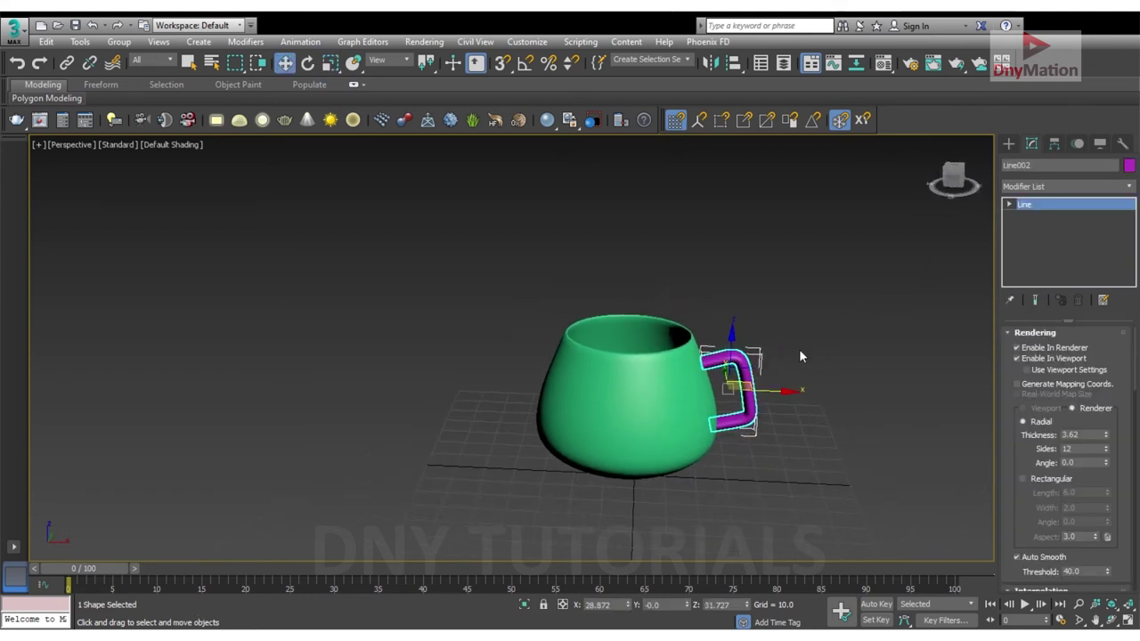
Set the cup's Shell Outer Amount to 2.16 to thicken its walls.
click(623, 418)
click(1040, 217)
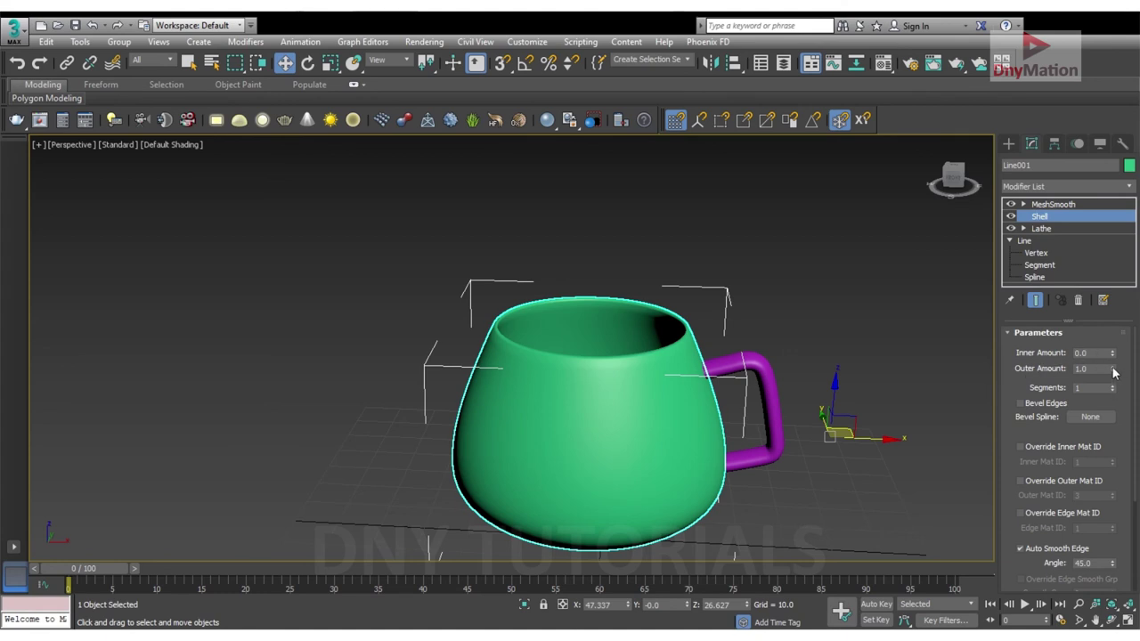
drag(1113, 369, 1103, 292)
Inspect the thickened cup, switching selection between the handle and the cup body.
click(878, 300)
scroll(878, 299, down, 2)
scroll(781, 341, up, 3)
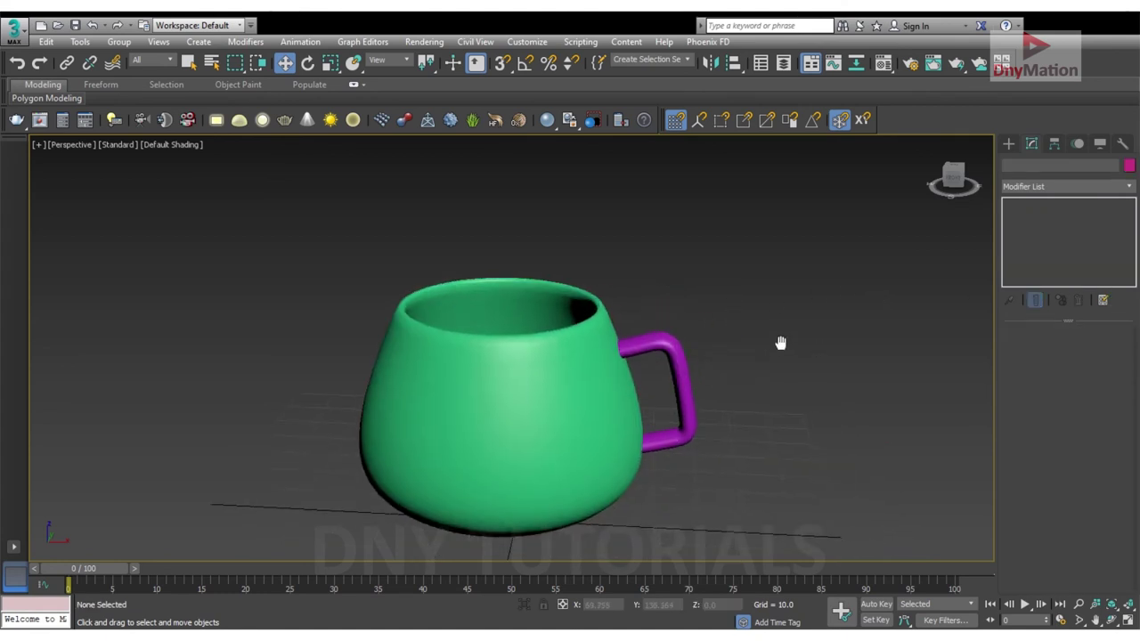
click(602, 374)
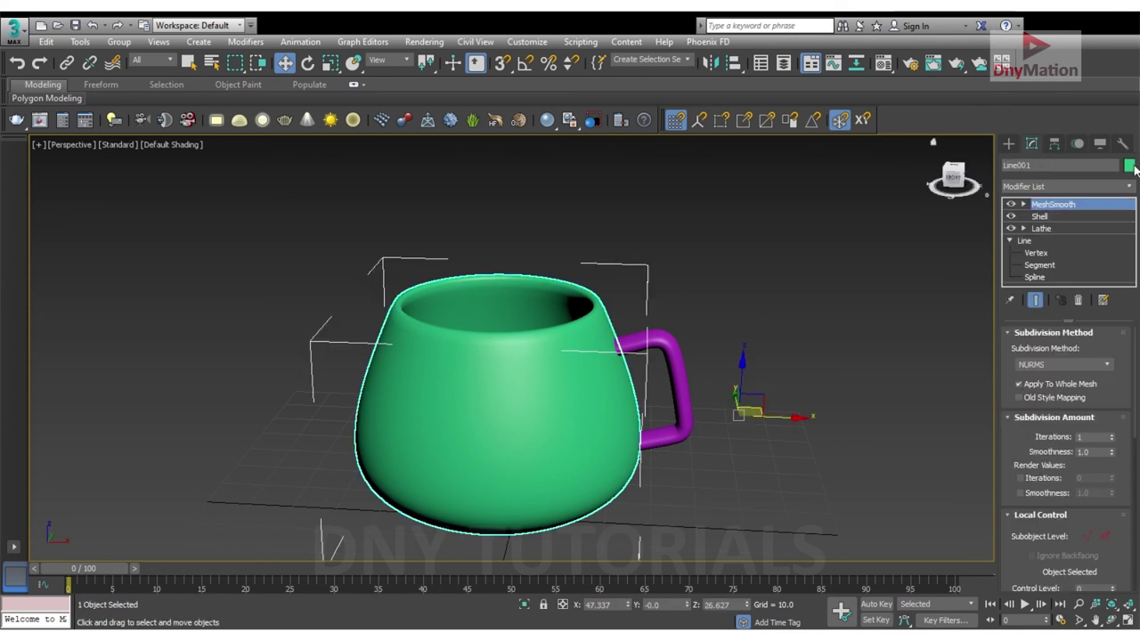
scroll(682, 375, down, 2)
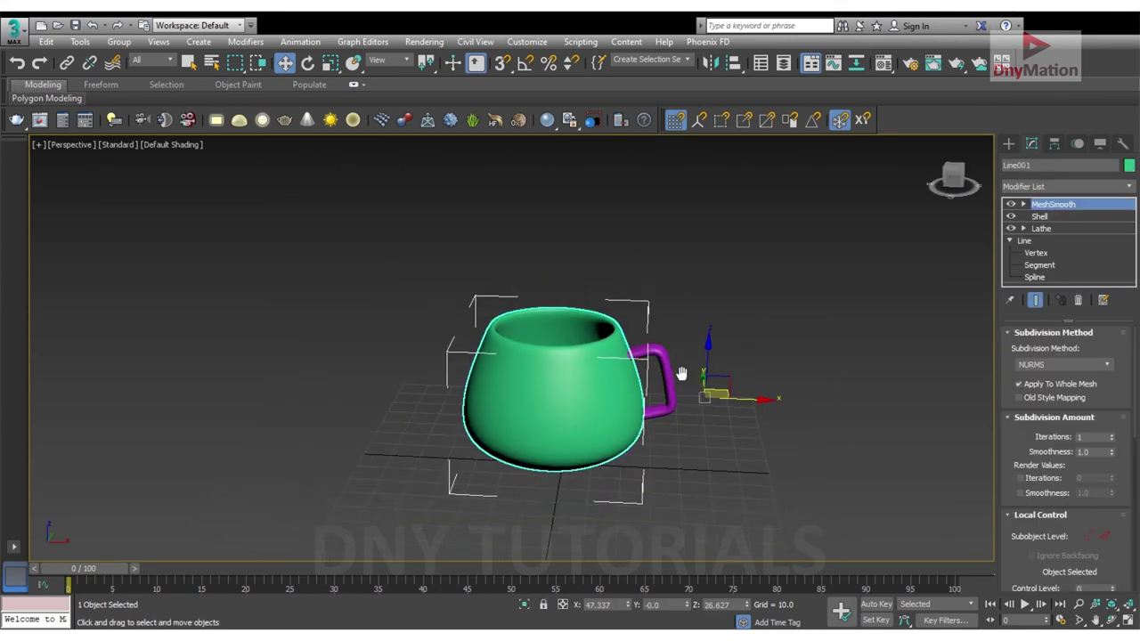
scroll(762, 360, up, 1)
click(710, 281)
scroll(710, 281, up, 2)
click(636, 383)
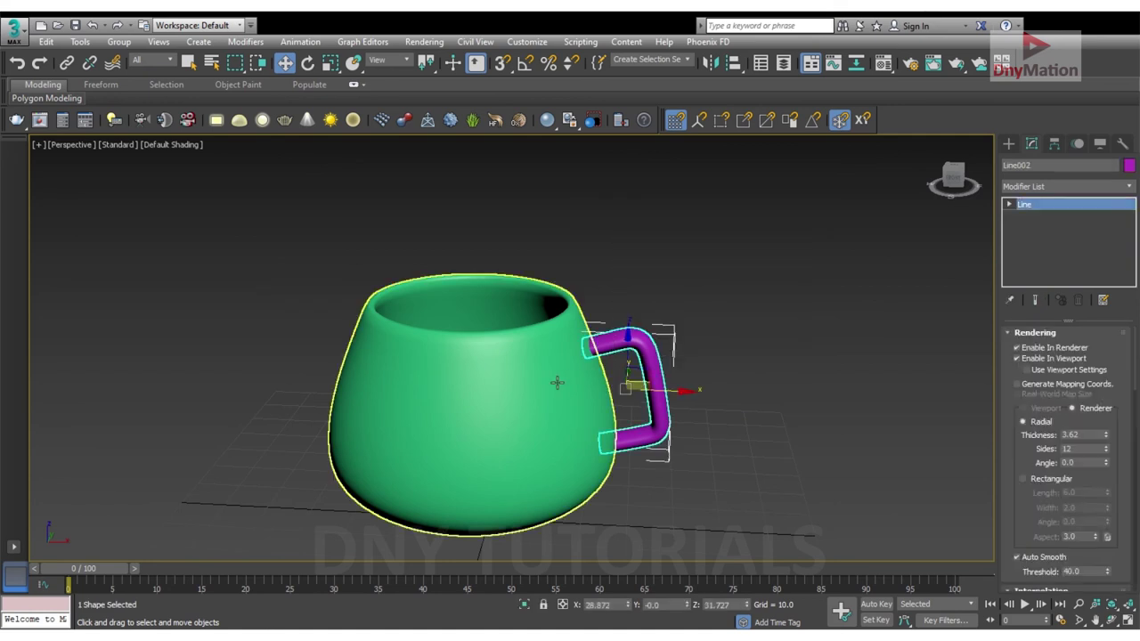
click(555, 383)
scroll(555, 382, down, 1)
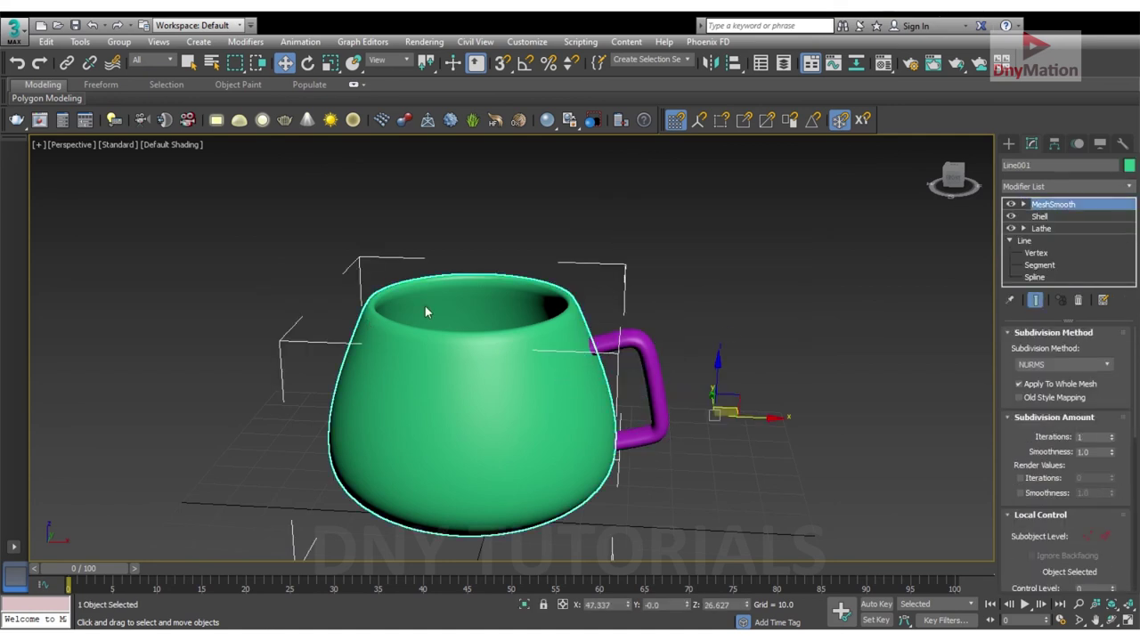
Colour the mug red and orbit the Perspective view to inspect it from higher angles.
click(660, 366)
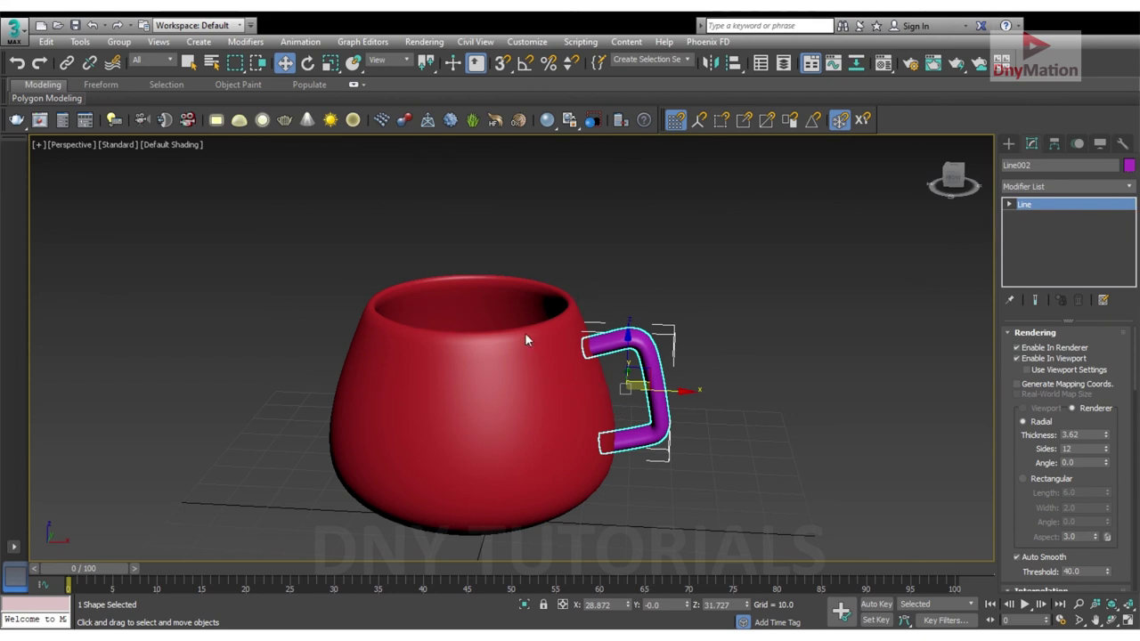
click(817, 353)
scroll(723, 374, down, 2)
scroll(710, 372, up, 3)
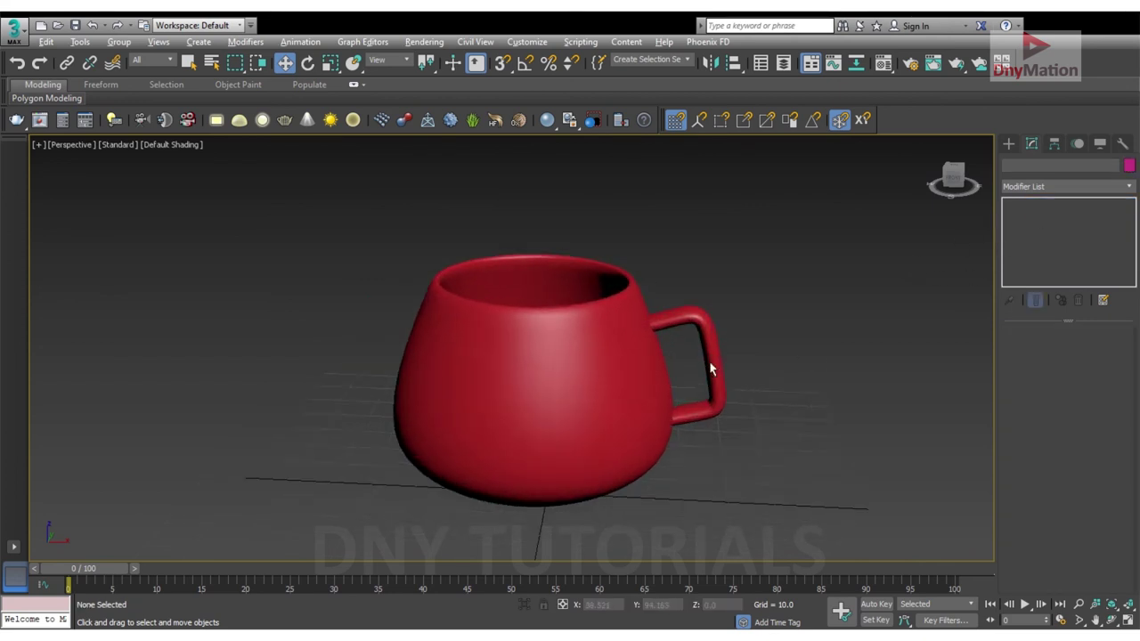
scroll(707, 368, up, 2)
scroll(707, 368, down, 2)
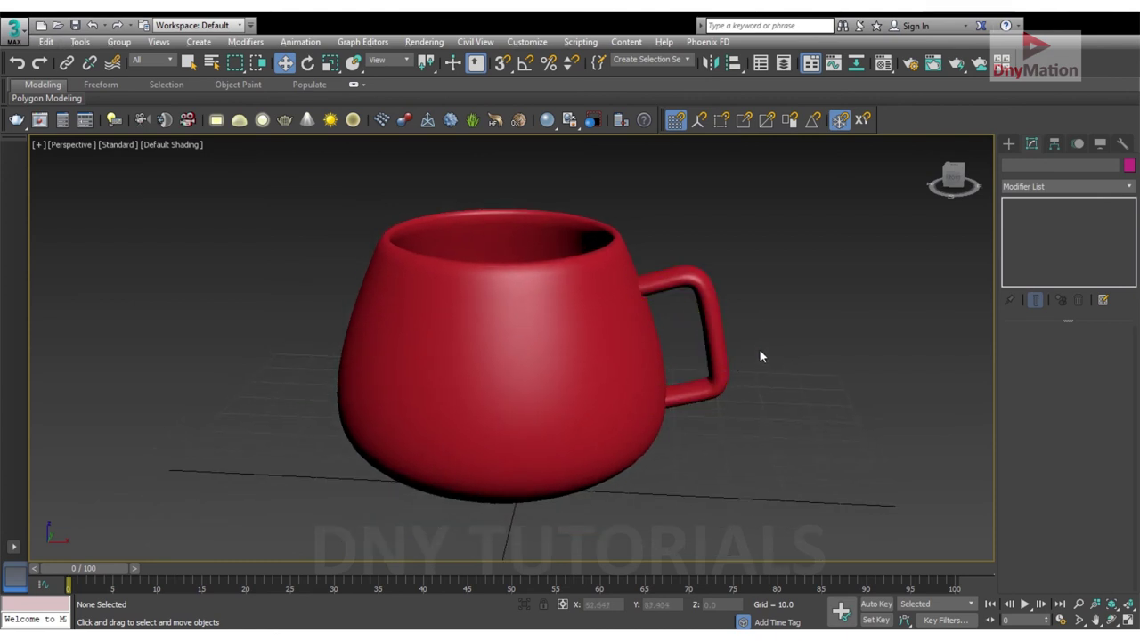
alt+middle_drag(408, 372, 758, 346)
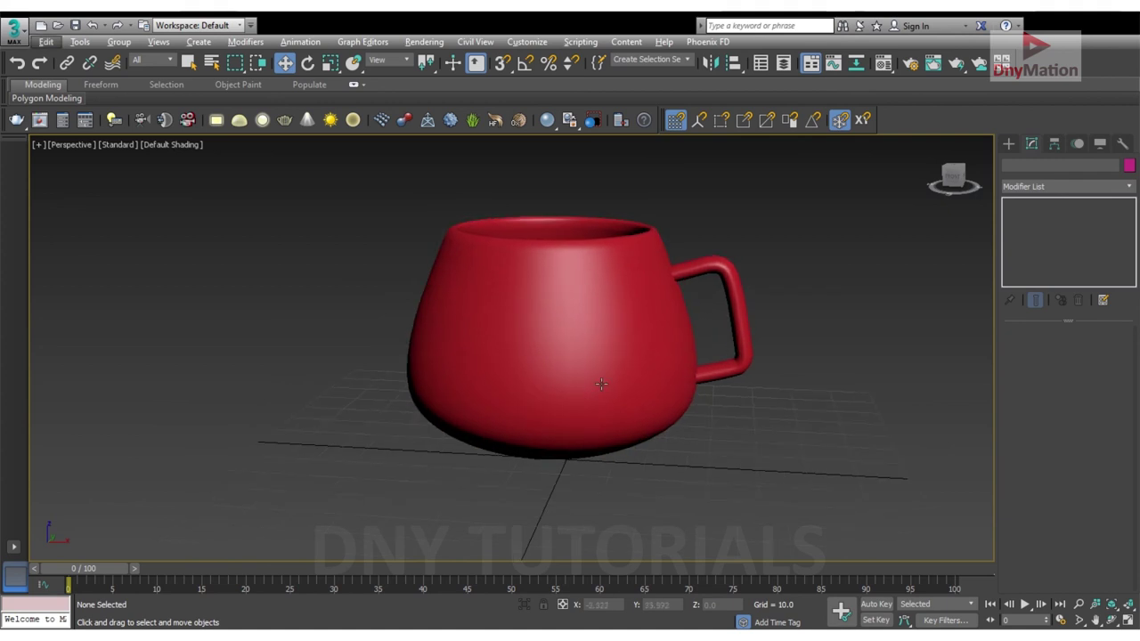
alt+middle_drag(542, 426, 591, 427)
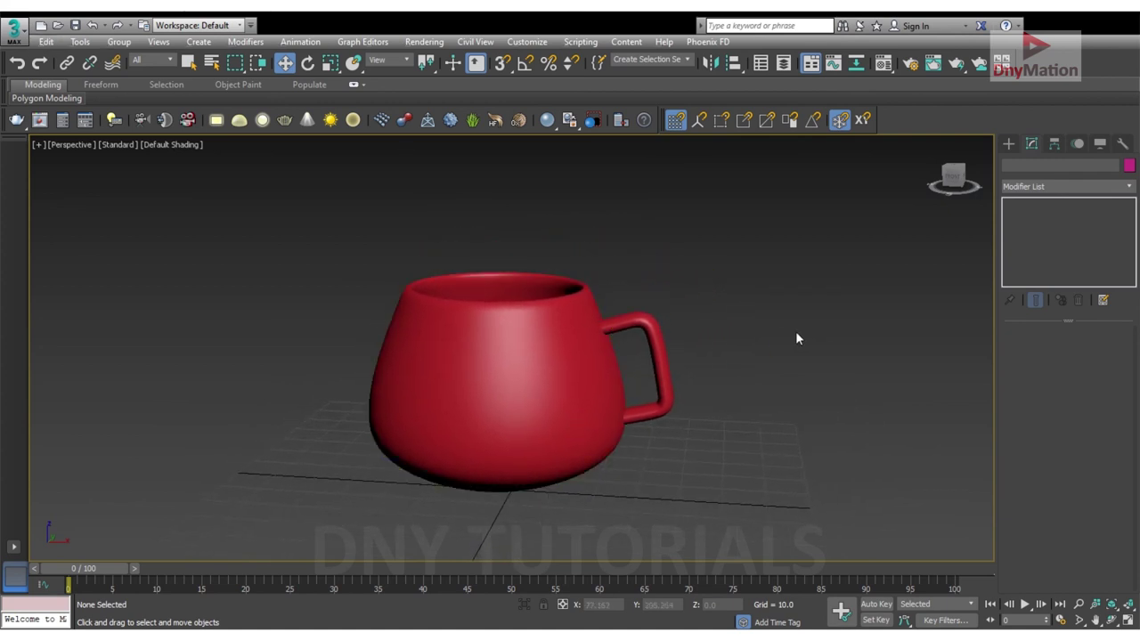